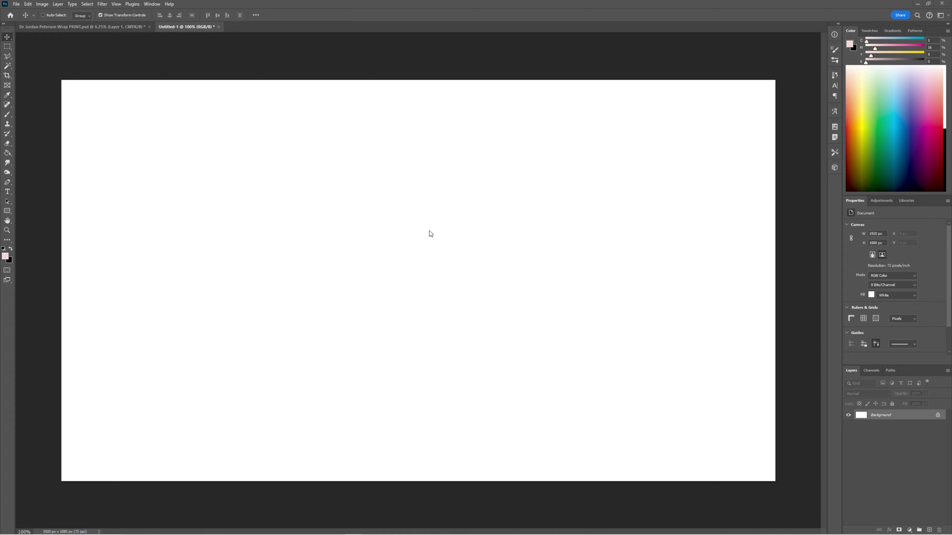
- Show rulers, try Percent units, then set the rulers back to Pixels
key("ctrl+r")
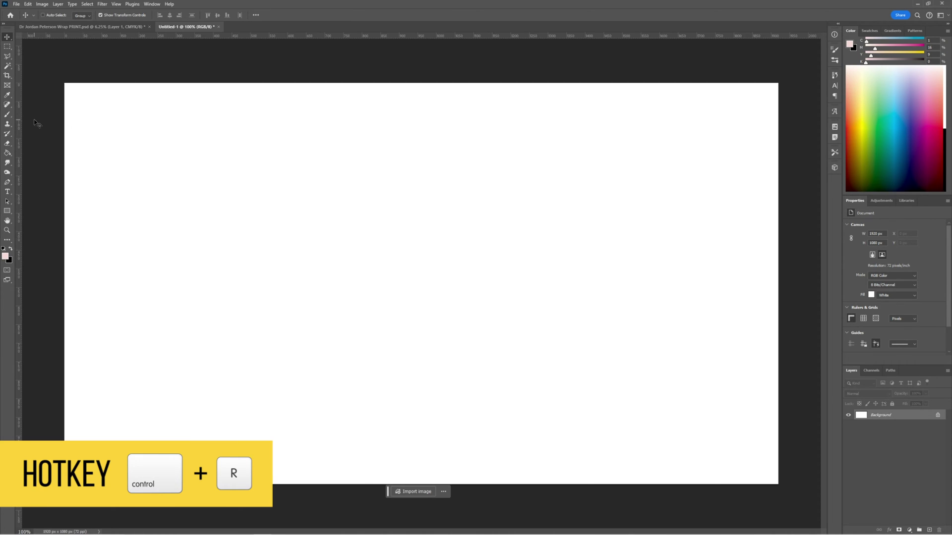
right_click(232, 39)
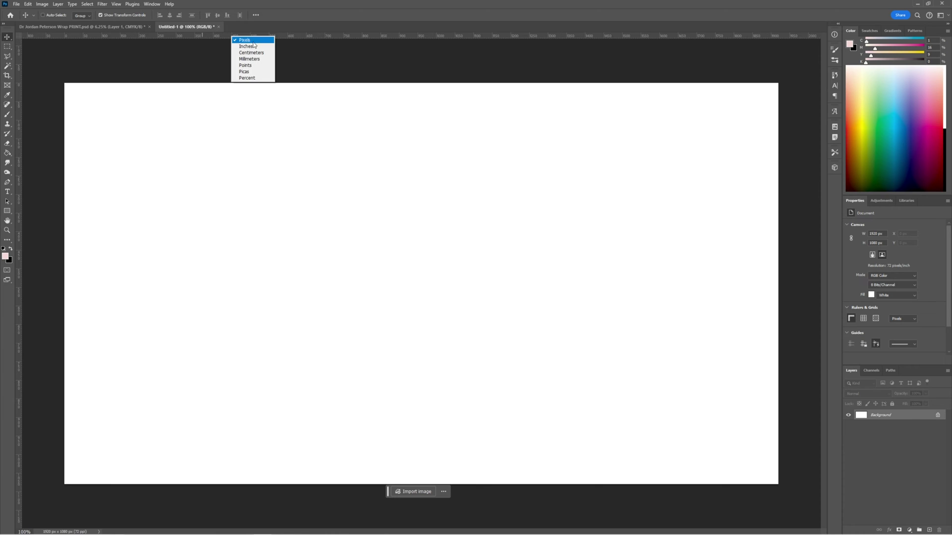
left_click(246, 78)
right_click(243, 39)
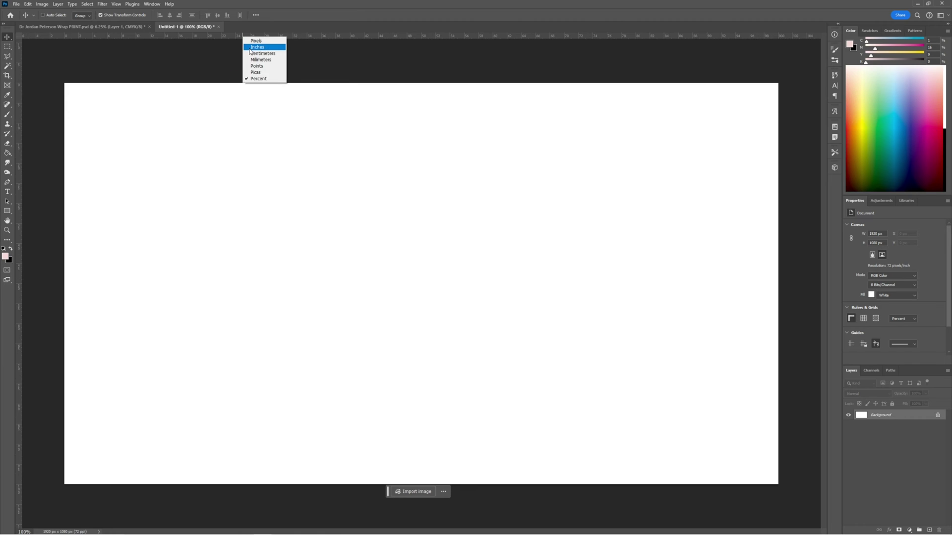
left_click(250, 45)
- Reopen the ruler unit and View menus and dismiss them, keeping Pixels
right_click(250, 36)
left_click(270, 41)
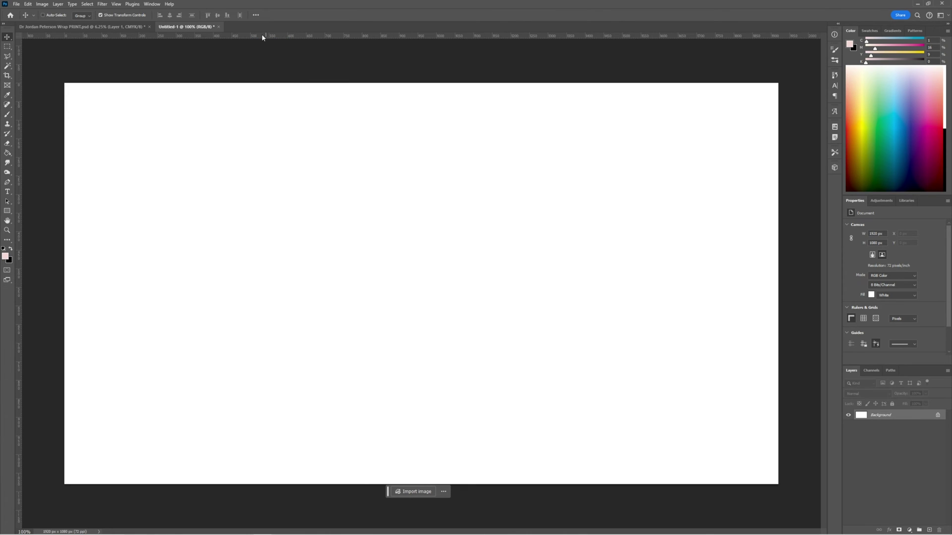
right_click(261, 36)
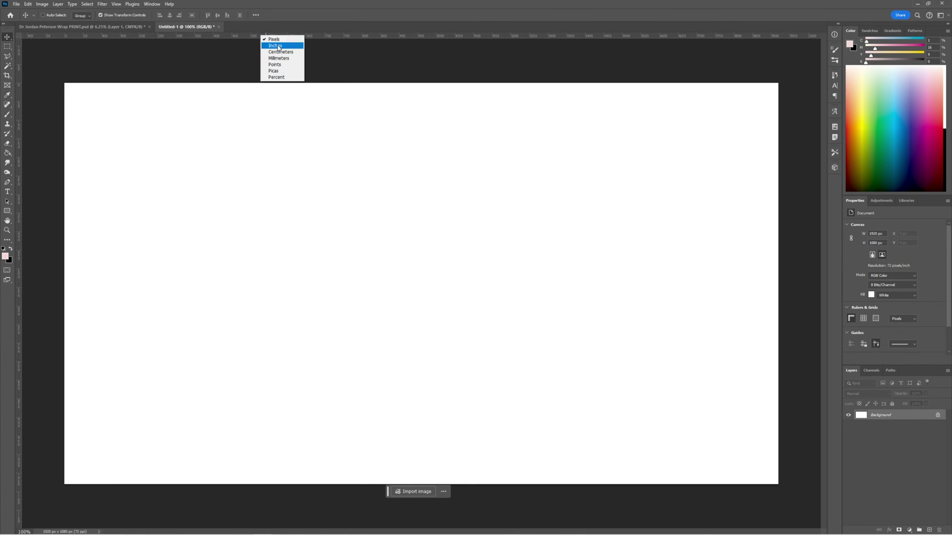
left_click(236, 38)
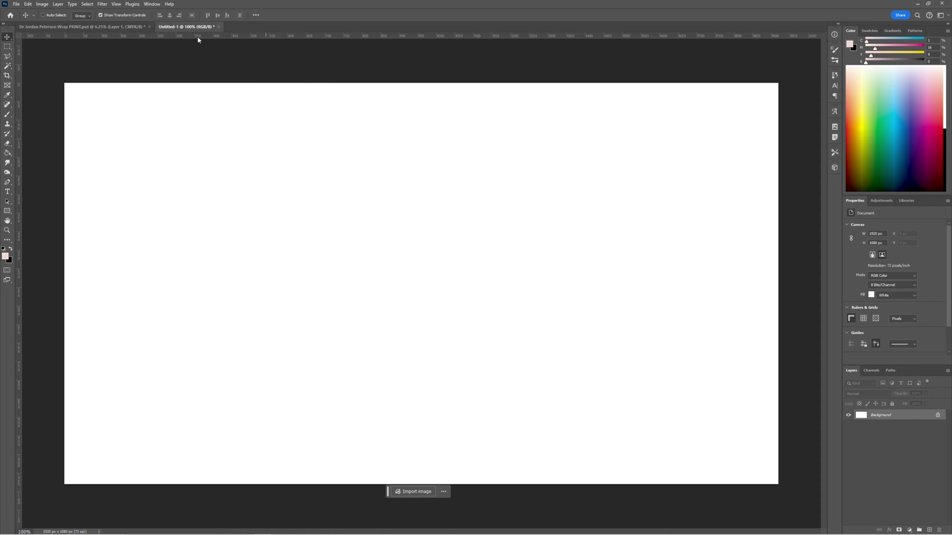
left_click(117, 4)
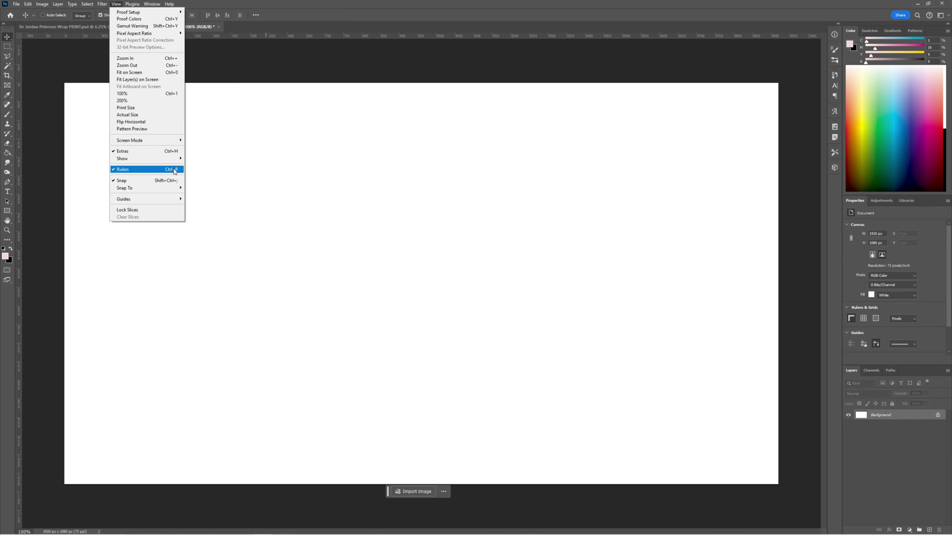
left_click(253, 251)
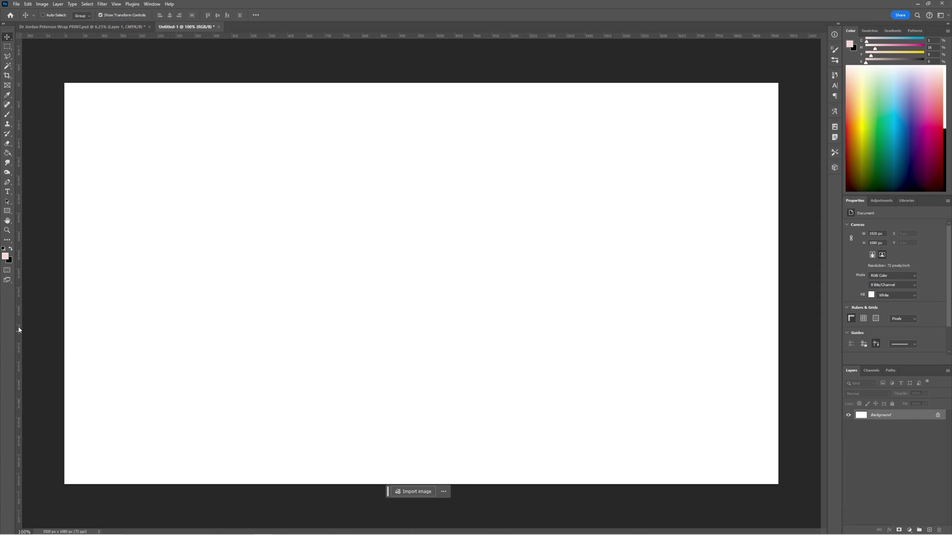
mouse_move(17, 321)
left_mouse_down()
mouse_move(72, 329)
mouse_move(18, 342)
mouse_move(423, 315)
mouse_move(405, 319)
left_mouse_up()
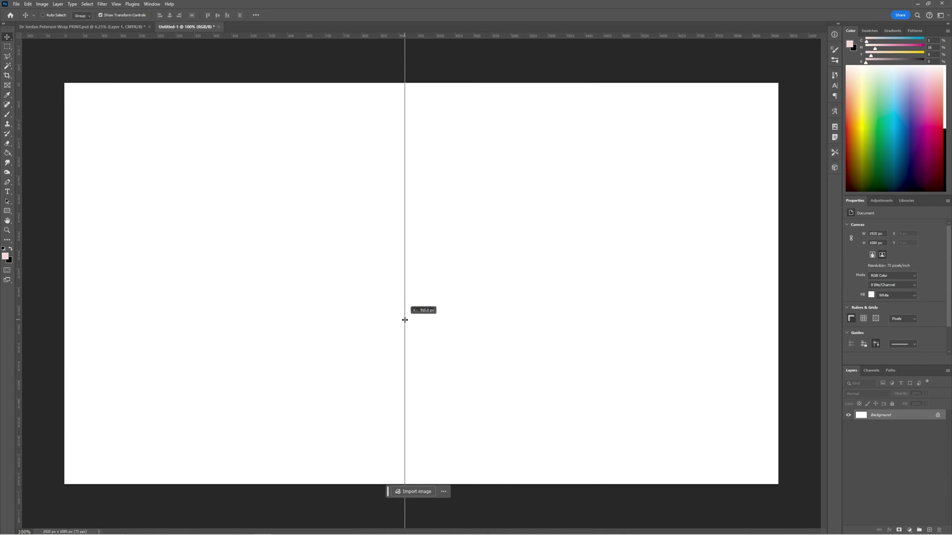
left_click_drag(404, 320, 405, 312)
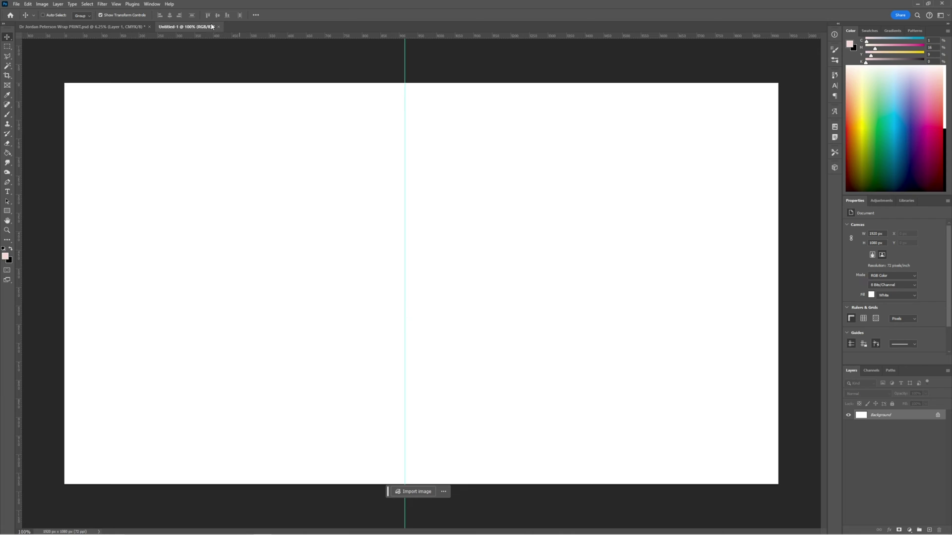
- Undo the placed guide and add a New Guide at vertical position 11 near the left edge
key("ctrl+semicolon")
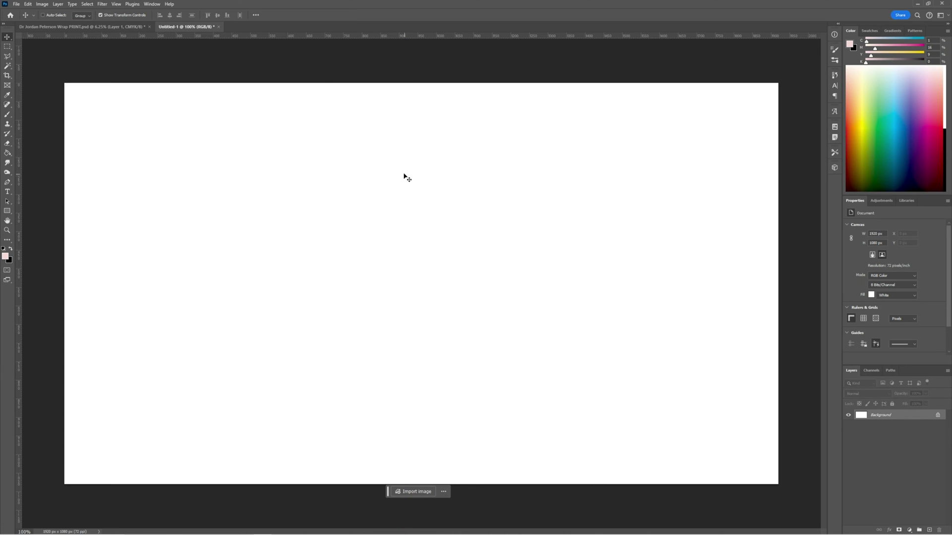
left_click(108, 6)
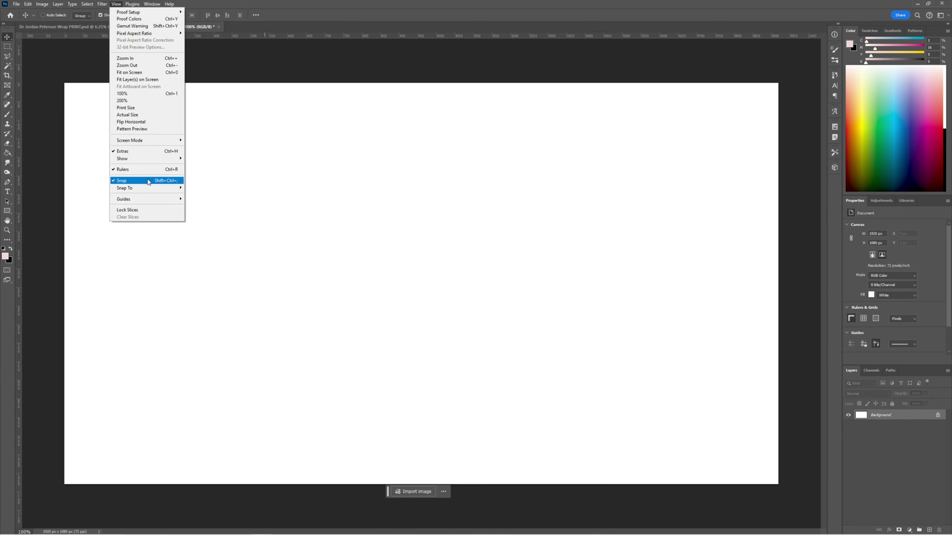
mouse_move(116, 4)
mouse_move(146, 198)
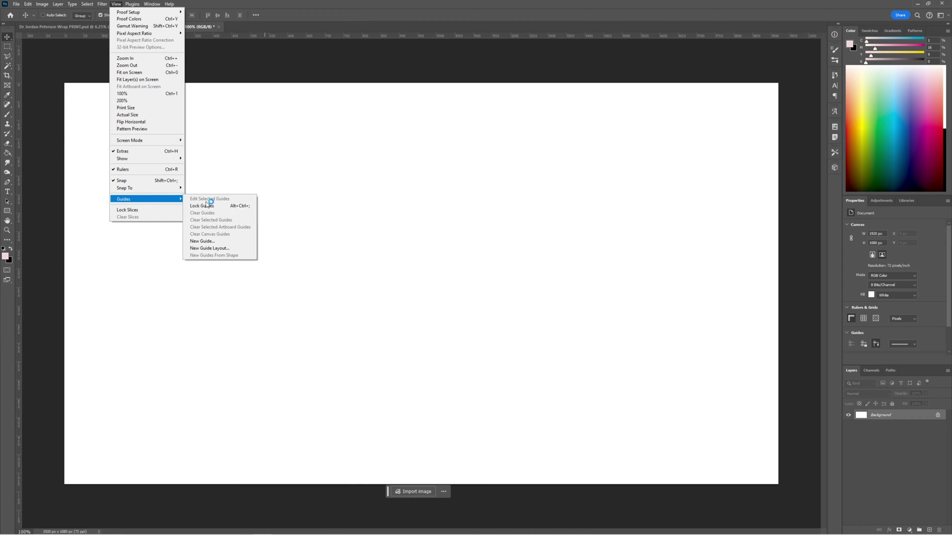
left_click(213, 241)
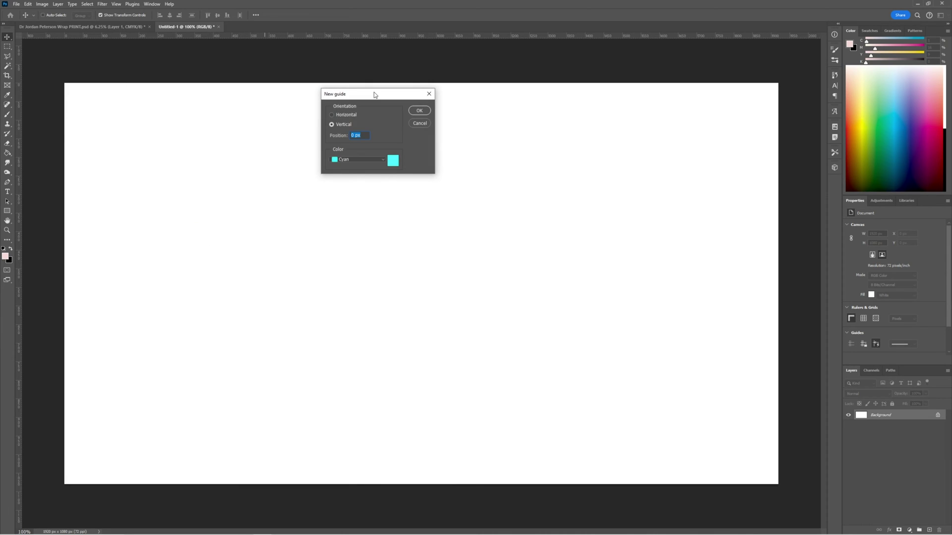
left_click_drag(374, 95, 480, 167)
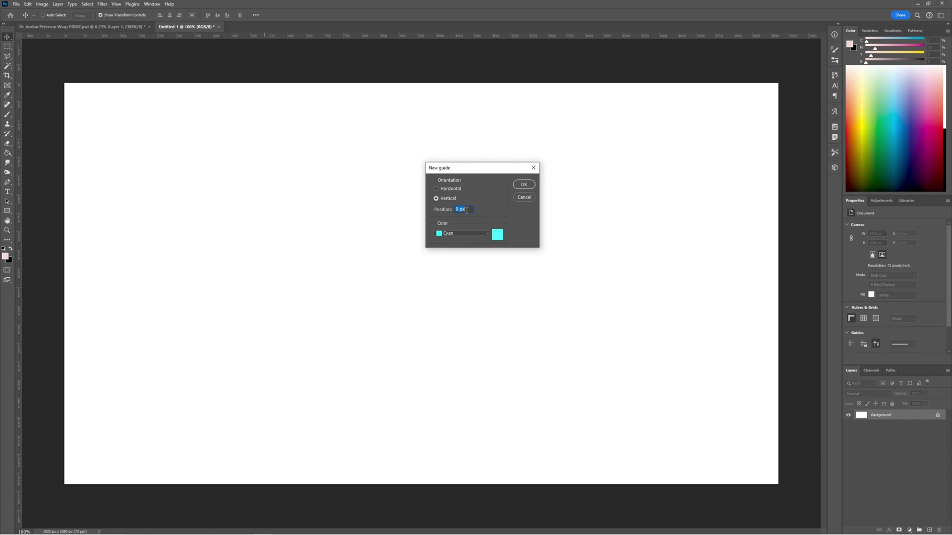
type("115")
left_click(521, 185)
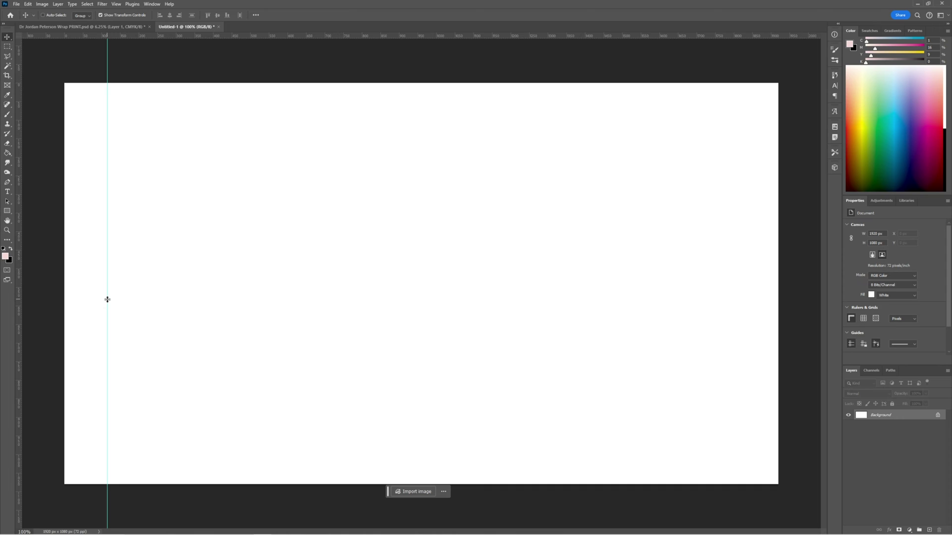
- Flip the left-edge guide's orientation back and forth, then drag it off to remove it
left_click(107, 299, "alt")
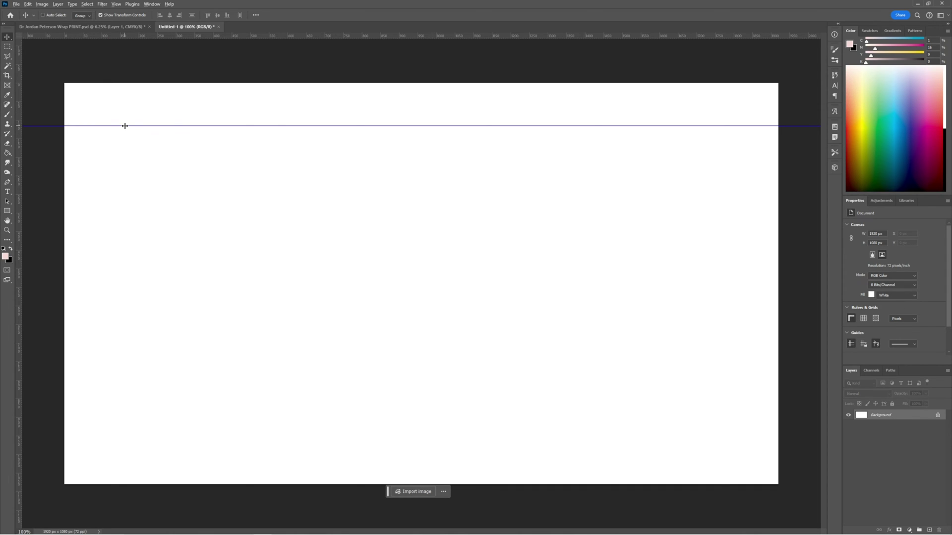
left_click(328, 126, "alt")
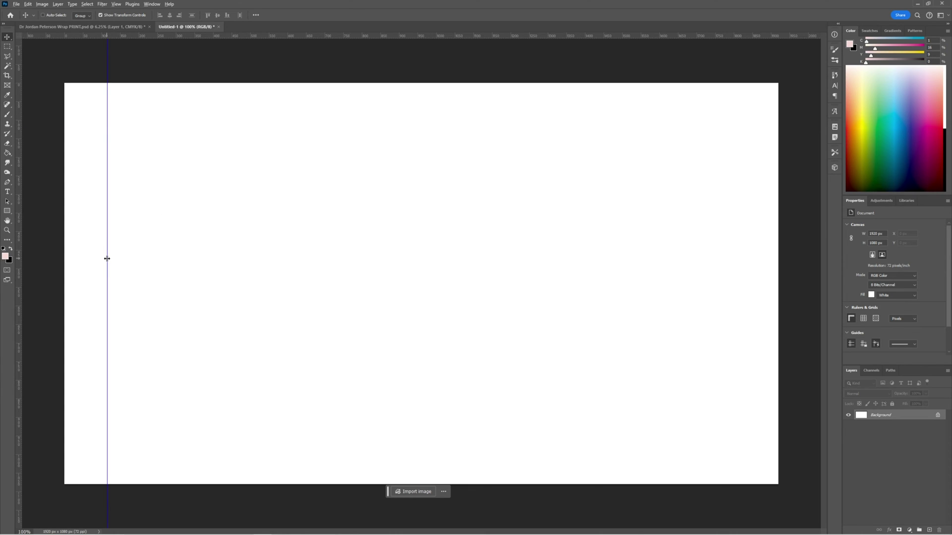
left_click(107, 259, "alt")
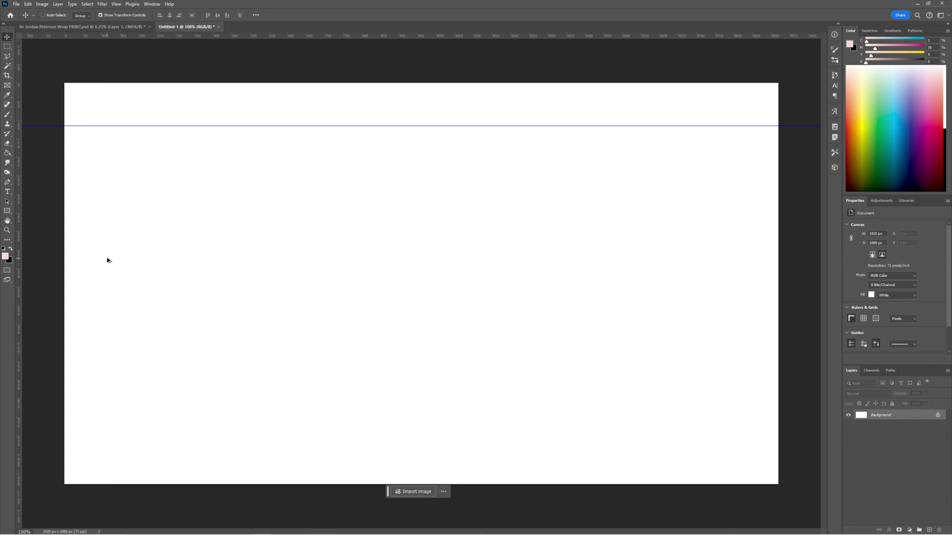
left_click(185, 126, "alt")
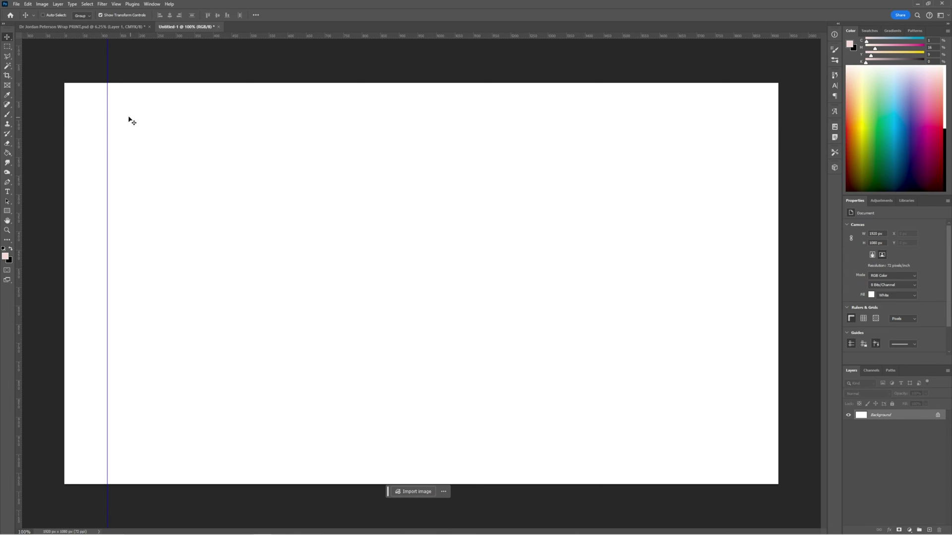
left_click_drag(107, 66, 20, 158)
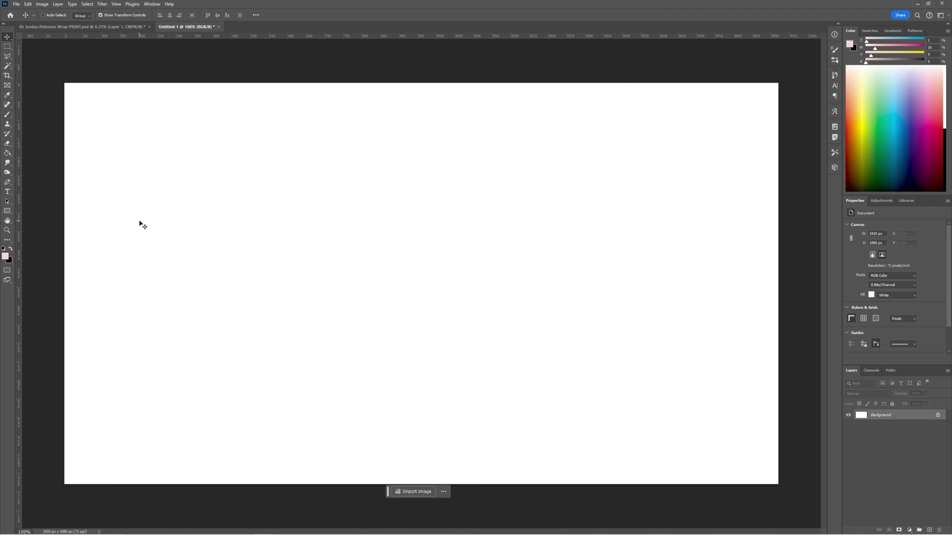
- Drag two vertical and four horizontal guides from the rulers onto the canvas
left_click_drag(18, 275, 149, 280)
left_click_drag(18, 314, 363, 314)
left_click_drag(434, 37, 432, 228)
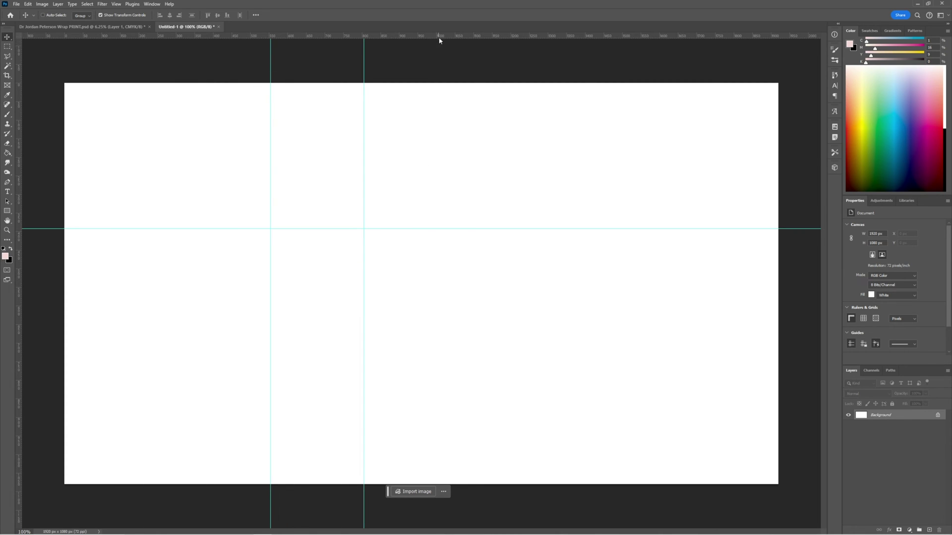
left_click_drag(439, 40, 463, 325)
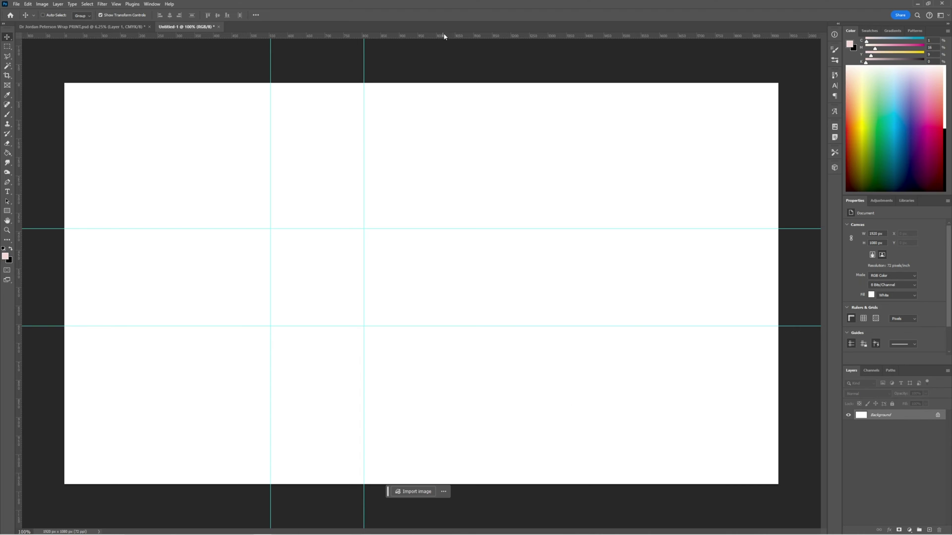
left_click_drag(445, 36, 463, 177)
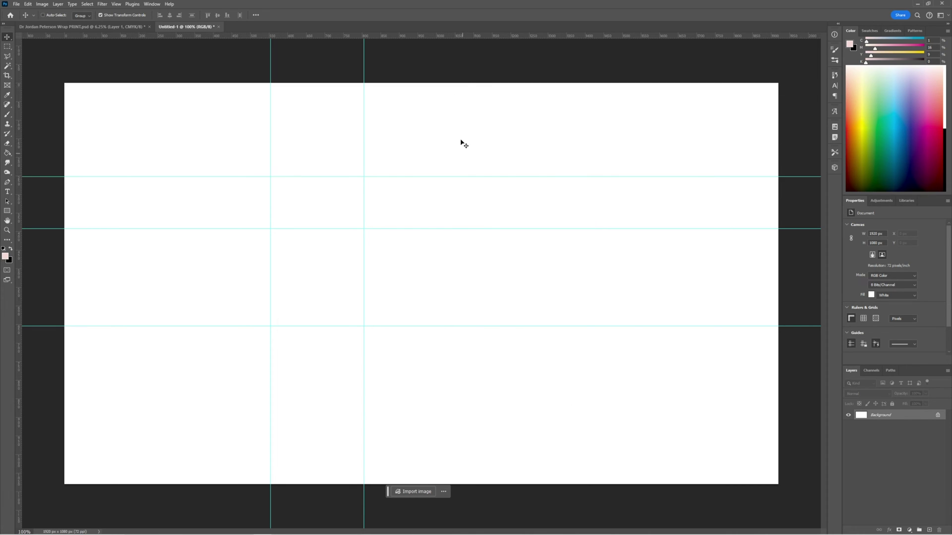
left_click_drag(463, 37, 467, 387)
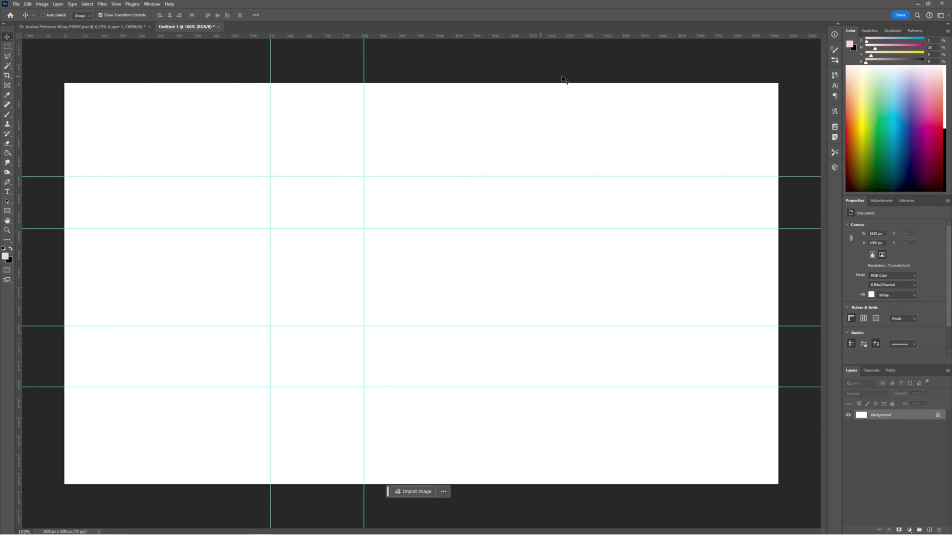
- Switch to the banner document and confirm its Image Size of 287 × 84 in at 100 ppi
left_click(106, 25)
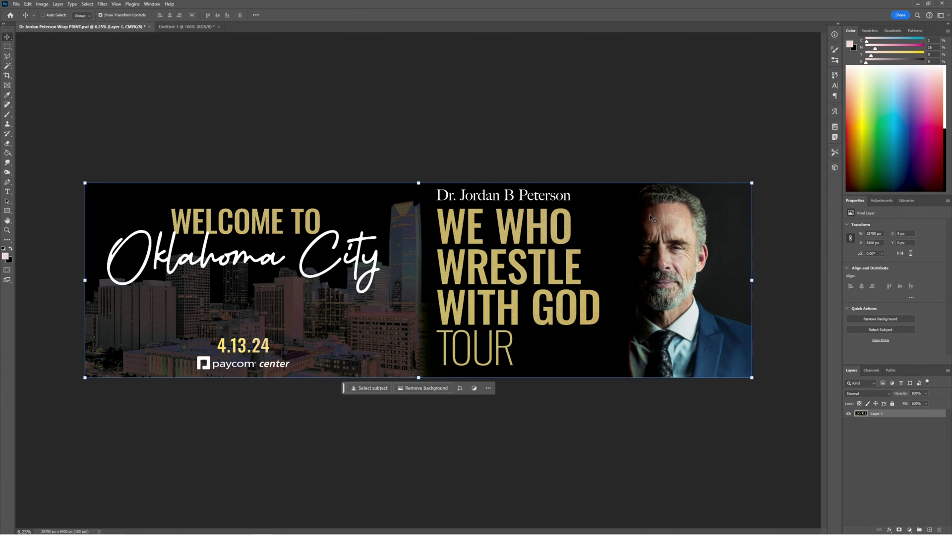
key("ctrl+alt+i")
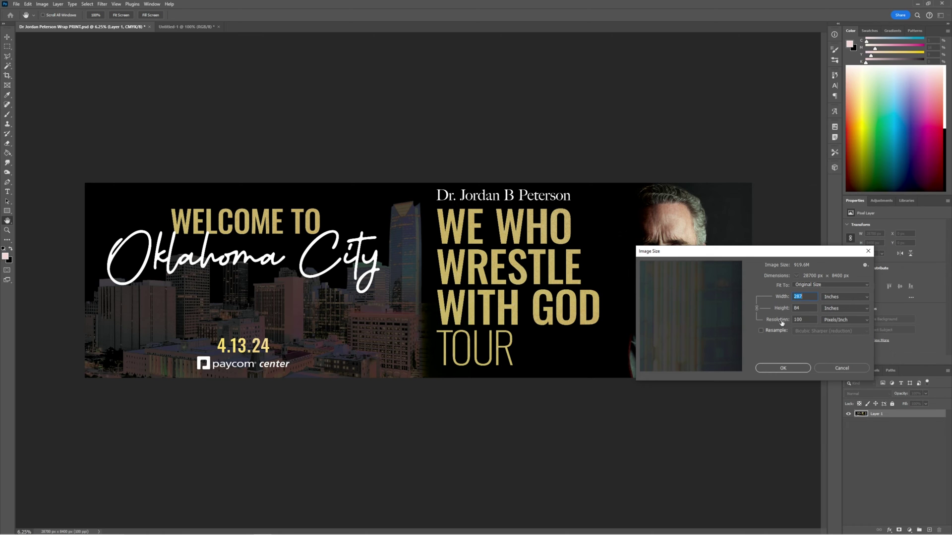
left_click(831, 370)
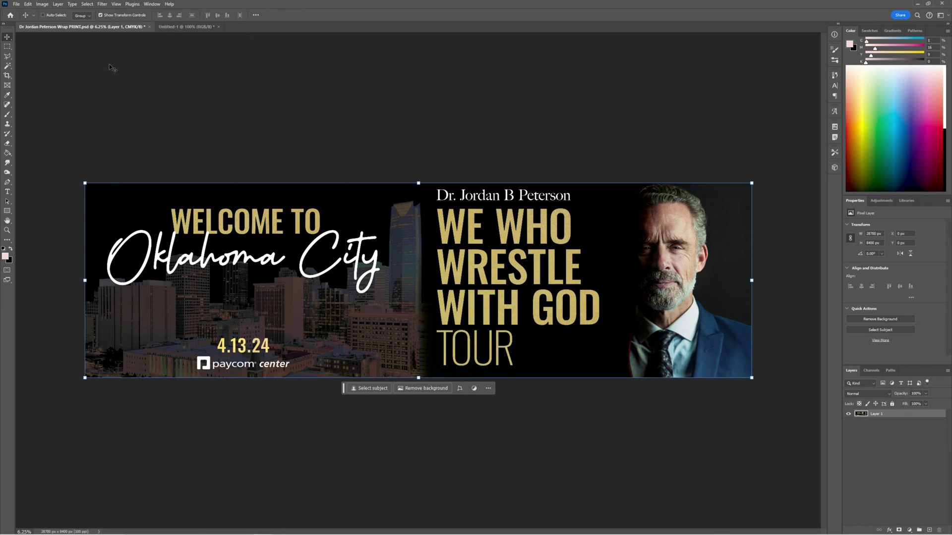
left_click(116, 4)
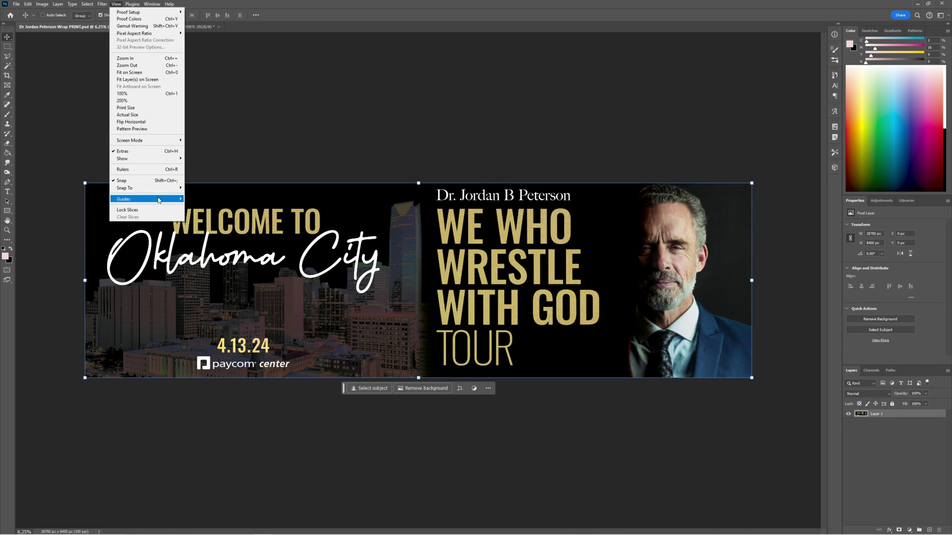
mouse_move(146, 198)
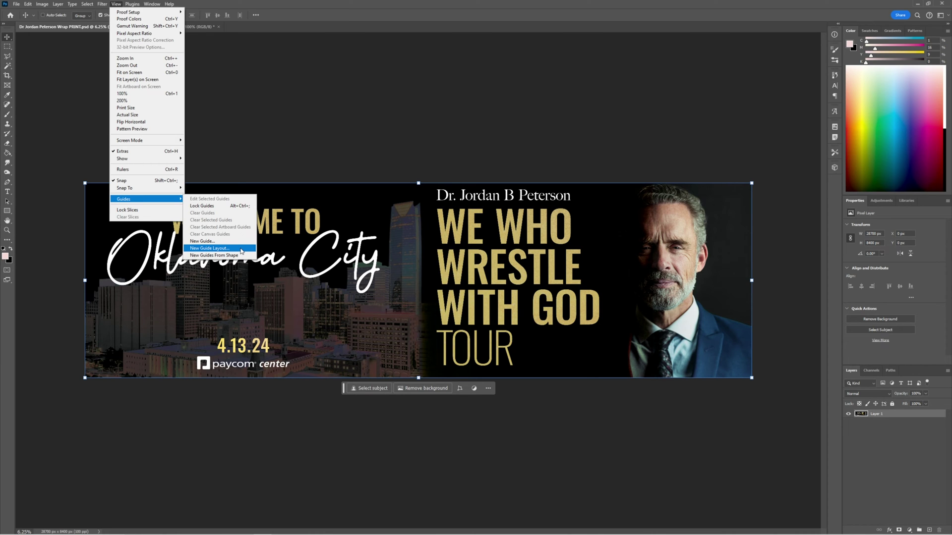
- Discard the pixel-based New Guide Layout preview without applying it
left_click(241, 249)
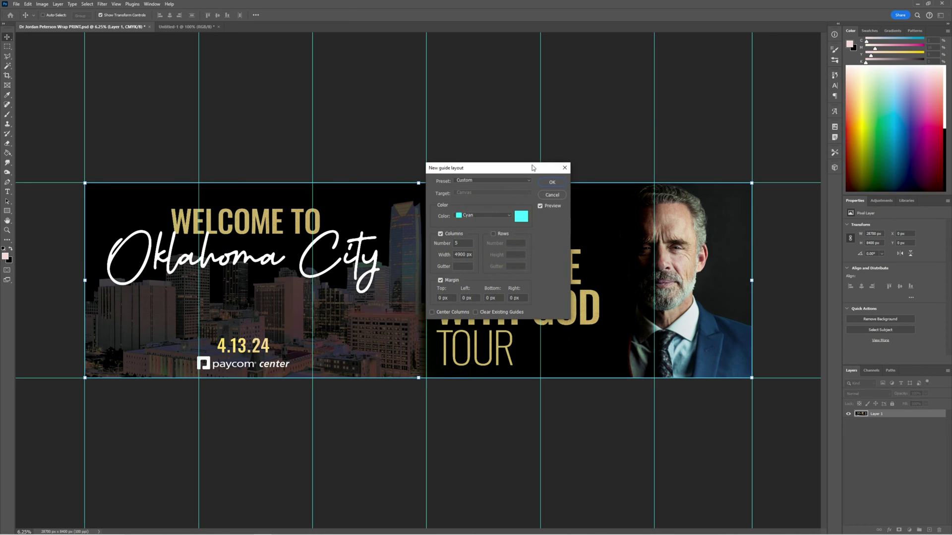
mouse_move(533, 166)
left_mouse_down()
mouse_move(607, 108)
mouse_move(787, 91)
left_mouse_up()
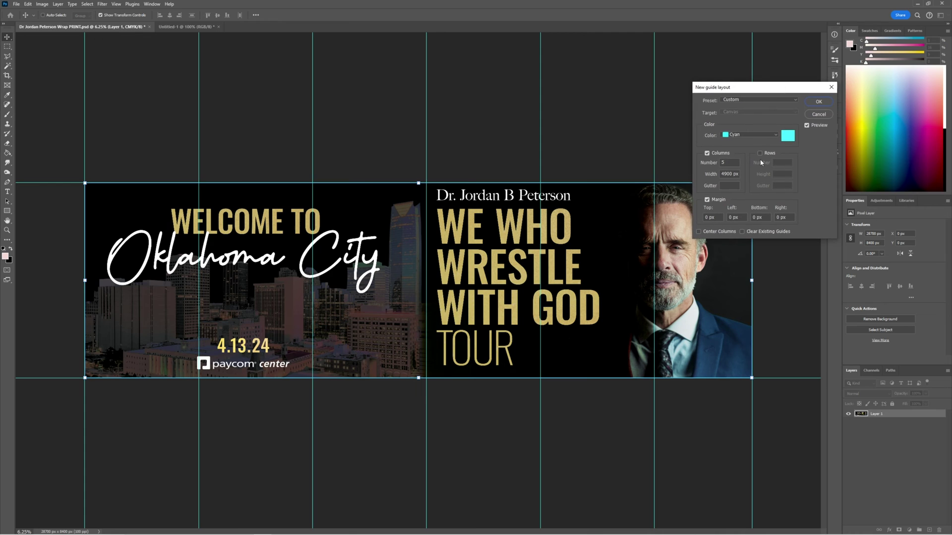
left_click(738, 174)
left_click(818, 114)
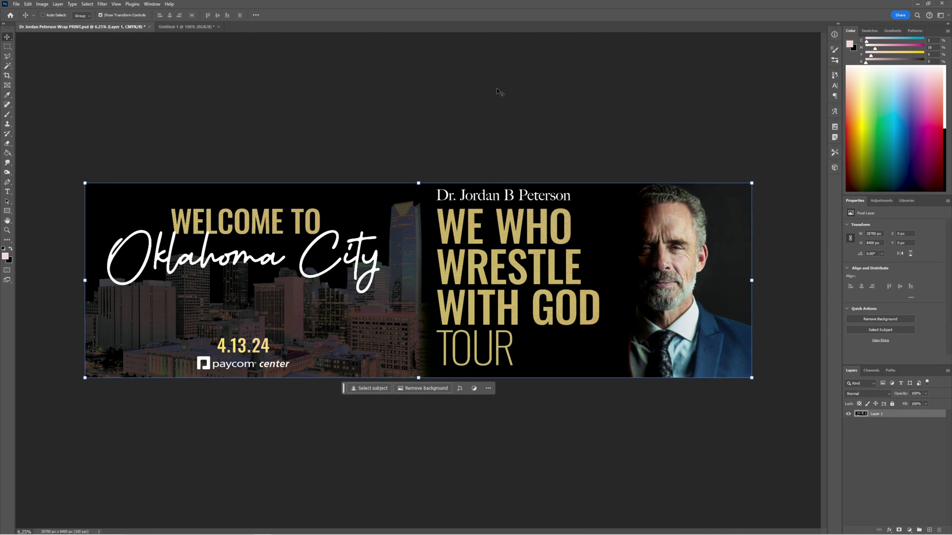
- Show rulers on the banner and set their units to inches
key("ctrl+r")
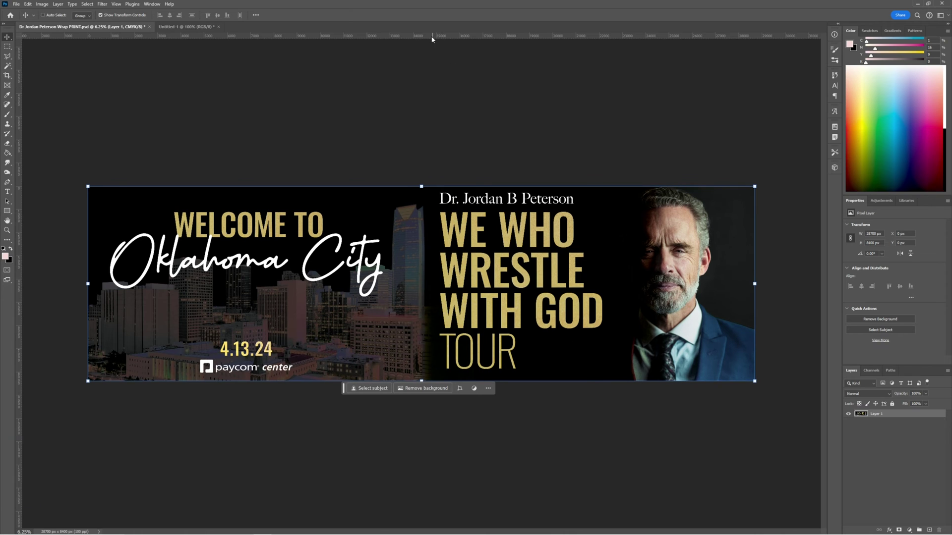
right_click(432, 36)
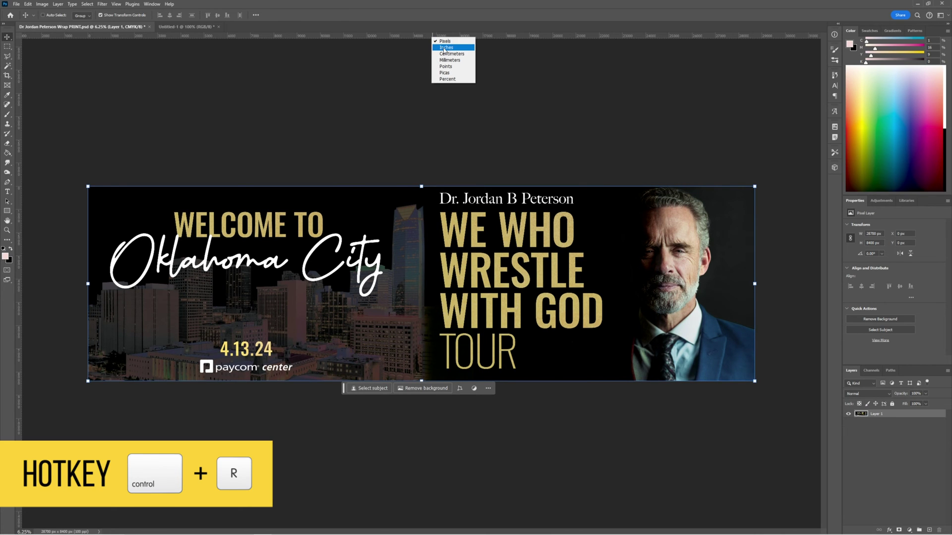
left_click(445, 47)
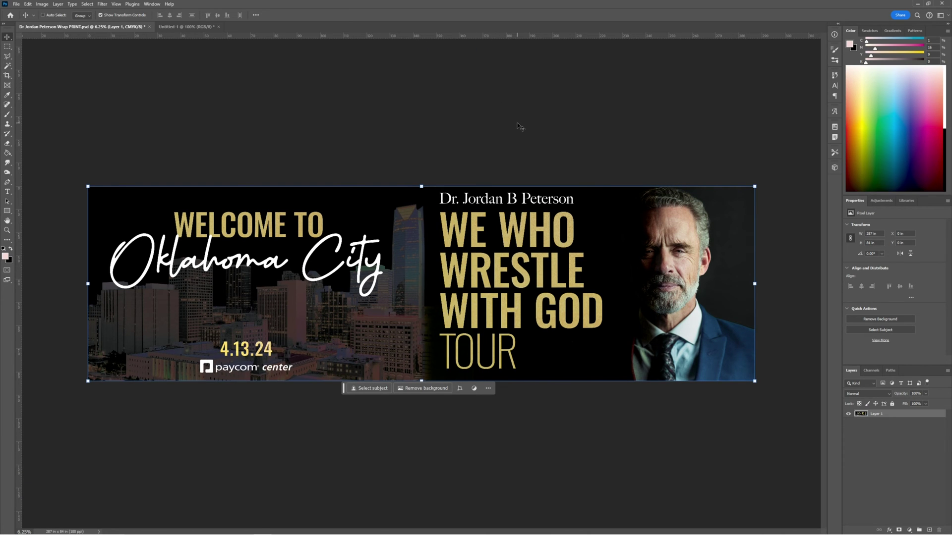
left_click(116, 4)
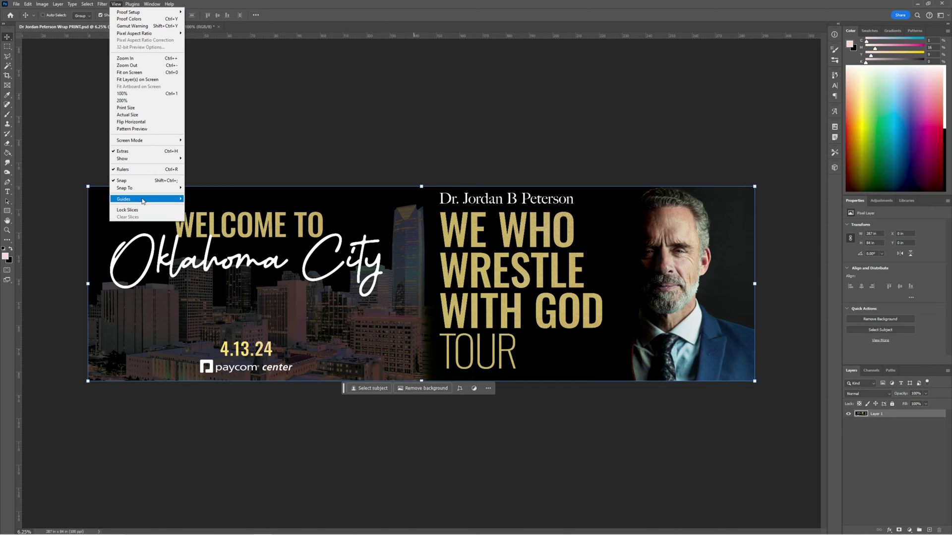
- Apply a guide layout of five 49-inch columns, with rows unchecked and an empty gutter
mouse_move(144, 199)
left_click(214, 248)
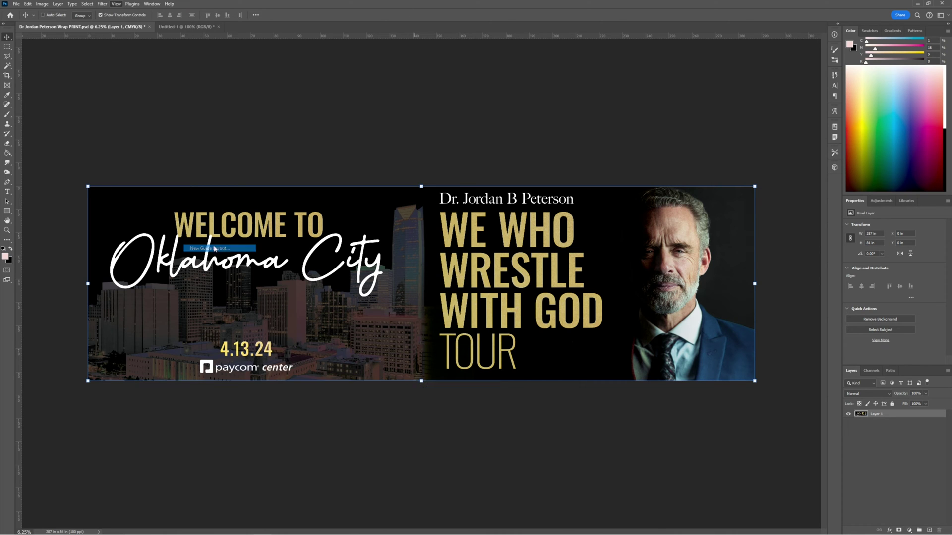
mouse_move(757, 89)
left_mouse_down()
mouse_move(635, 83)
mouse_move(739, 234)
mouse_move(810, 232)
mouse_move(821, 188)
mouse_move(826, 197)
left_mouse_up()
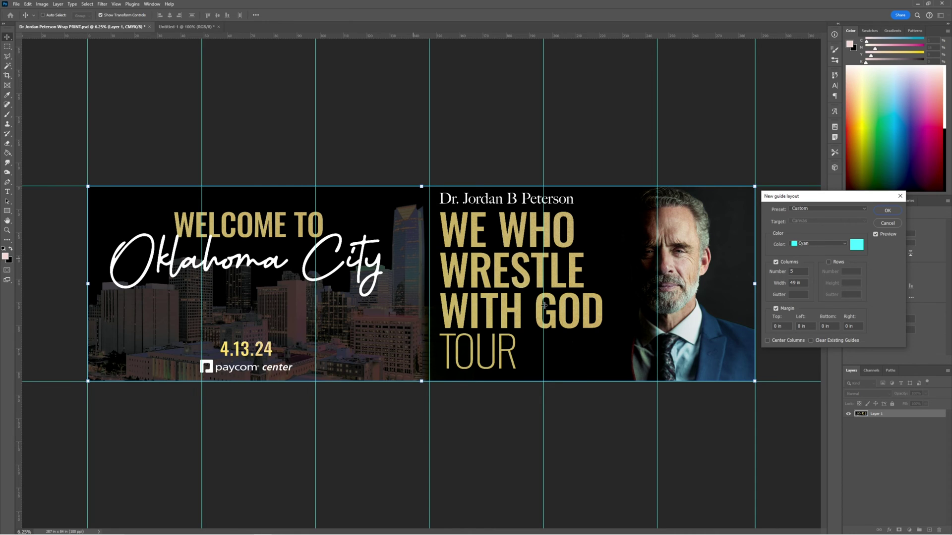
left_click(828, 261)
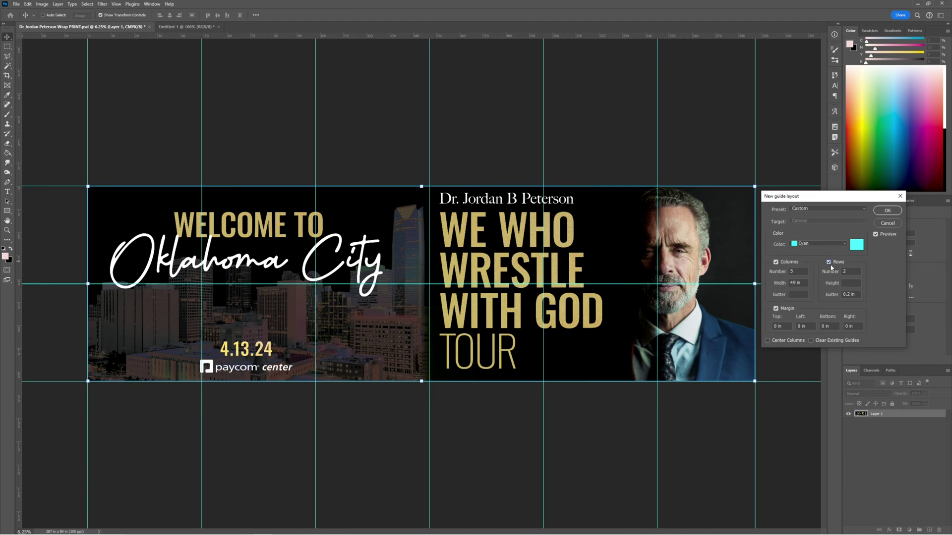
left_click(829, 262)
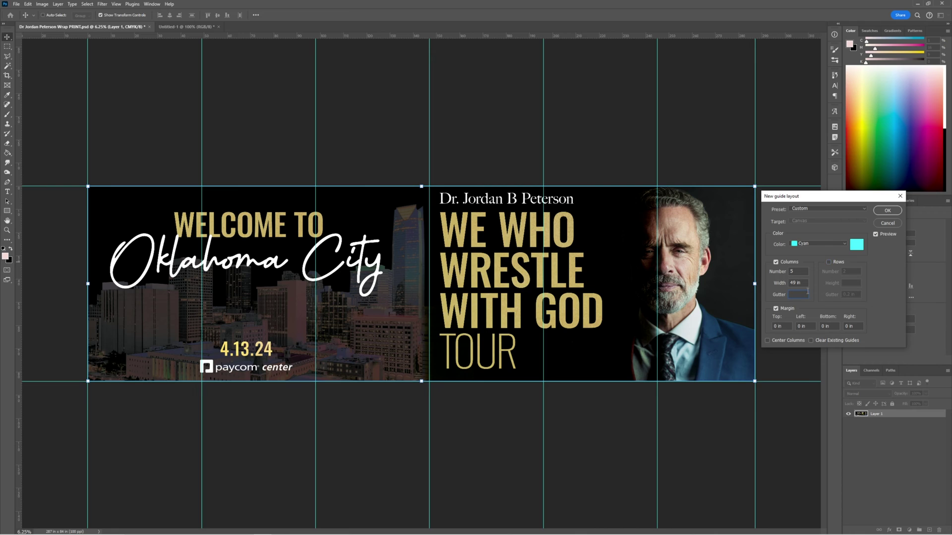
type("1")
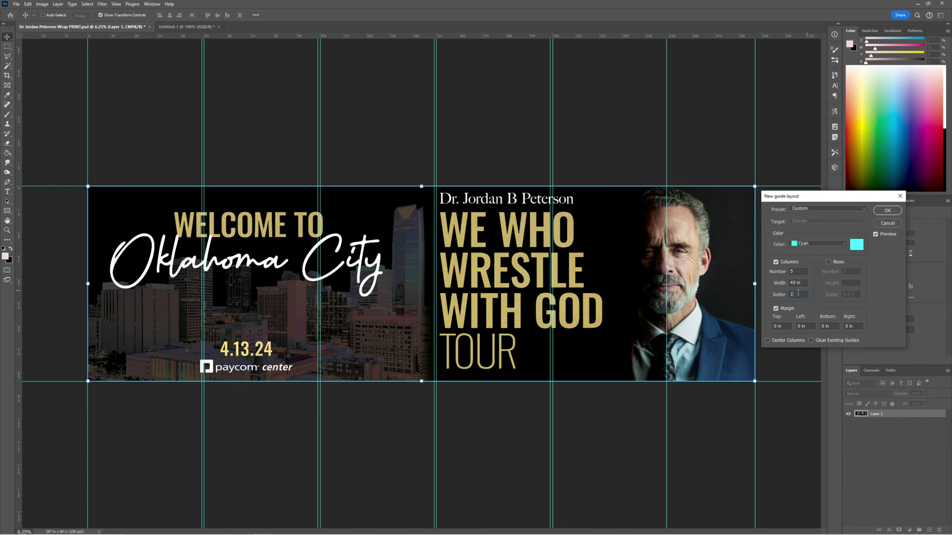
key("BackSpace")
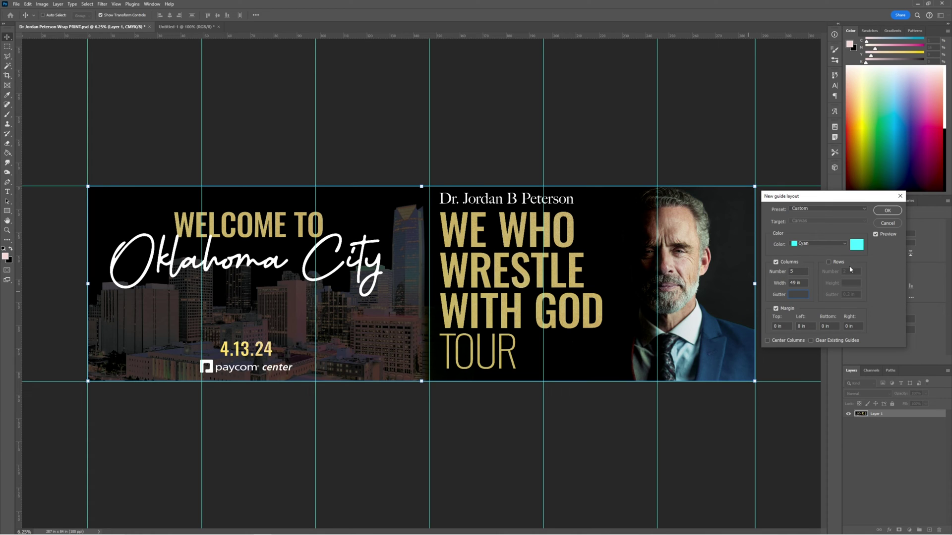
left_click(887, 210)
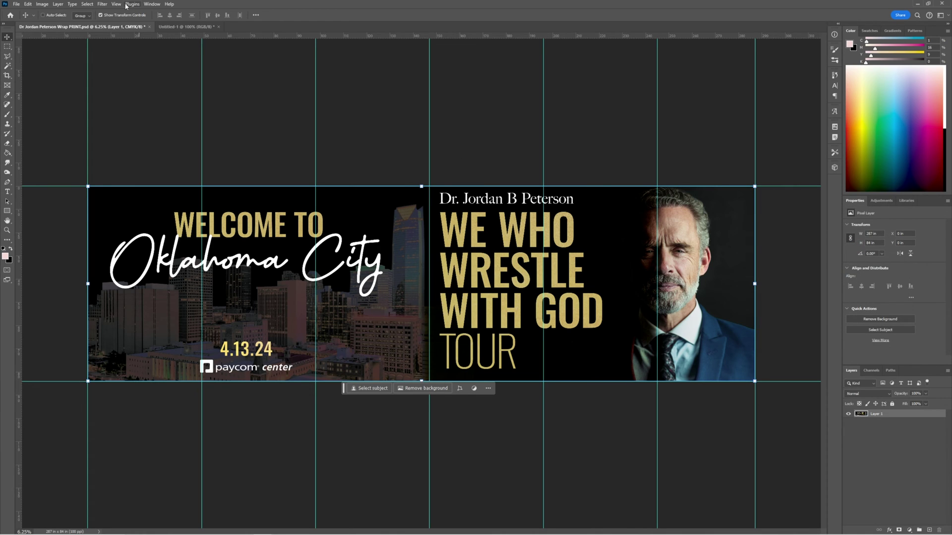
- Add another five-column guide layout with a 1-inch left margin
left_click(117, 5)
mouse_move(125, 199)
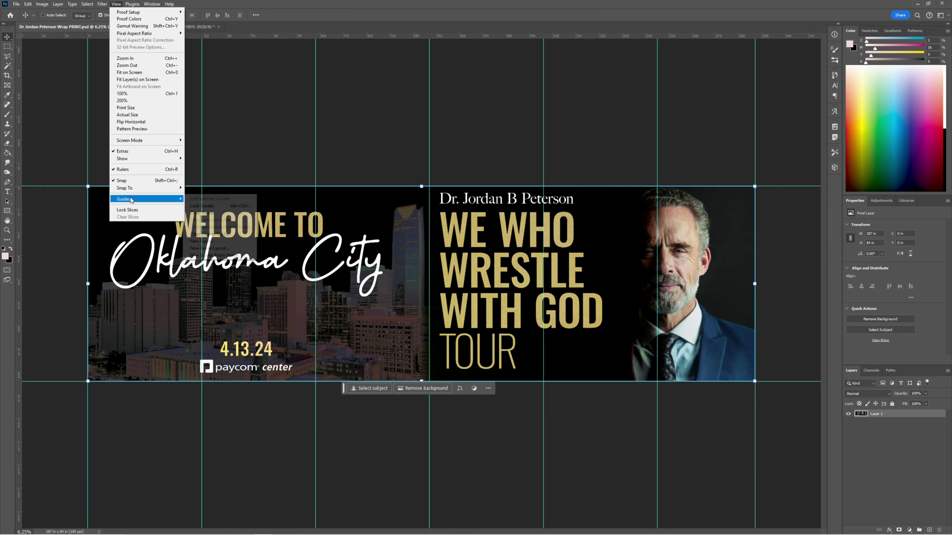
left_click(210, 248)
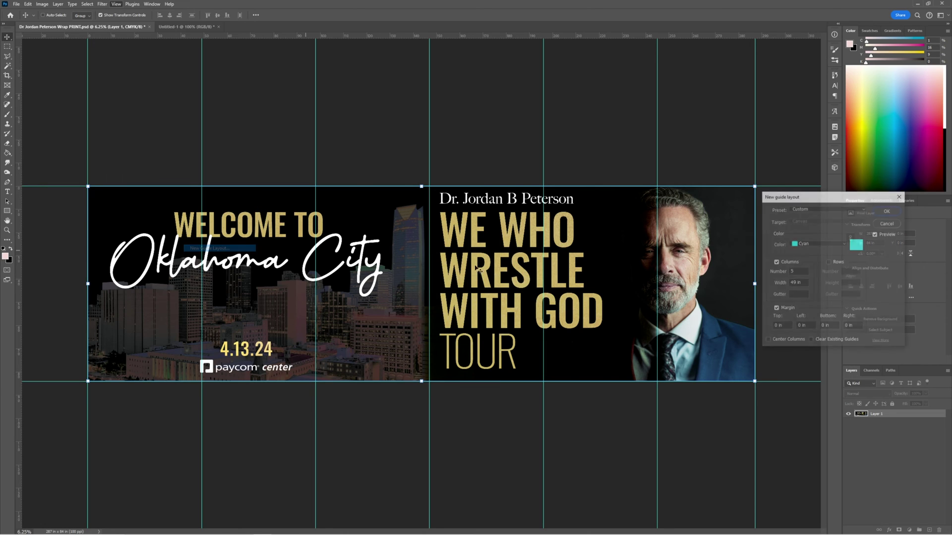
left_click(803, 325)
key("Up")
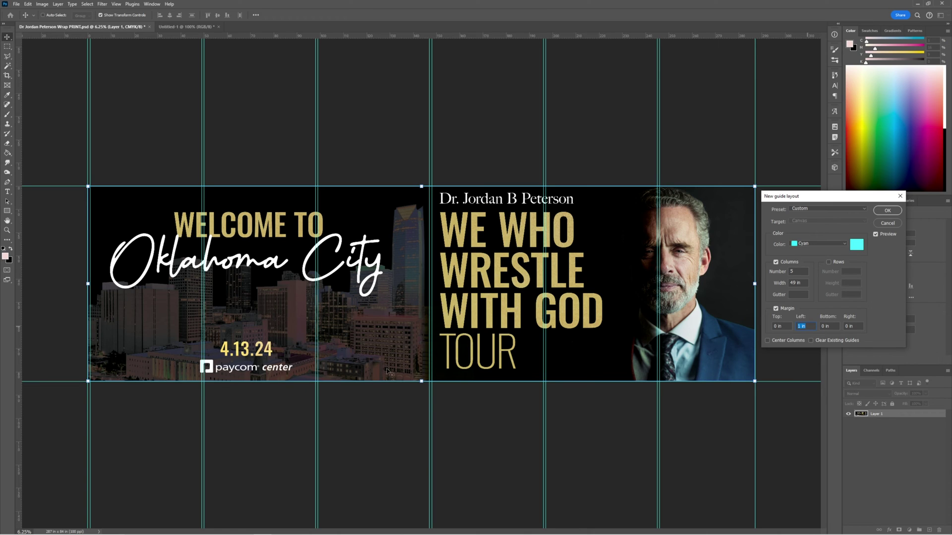
left_click(887, 211)
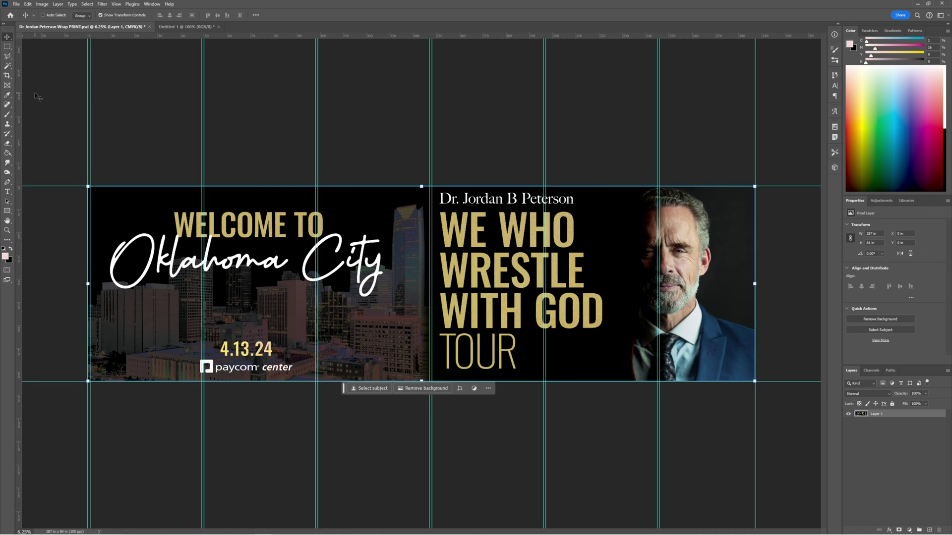
left_click(7, 46)
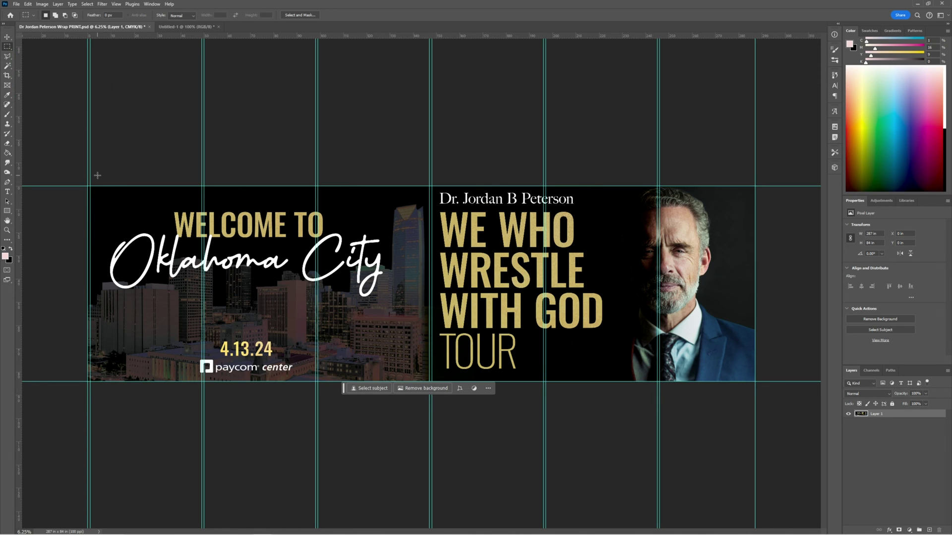
- Copy the first two banner panels between the guides onto their own layers
mouse_move(88, 186)
left_mouse_down()
mouse_move(137, 315)
mouse_move(205, 397)
left_mouse_up()
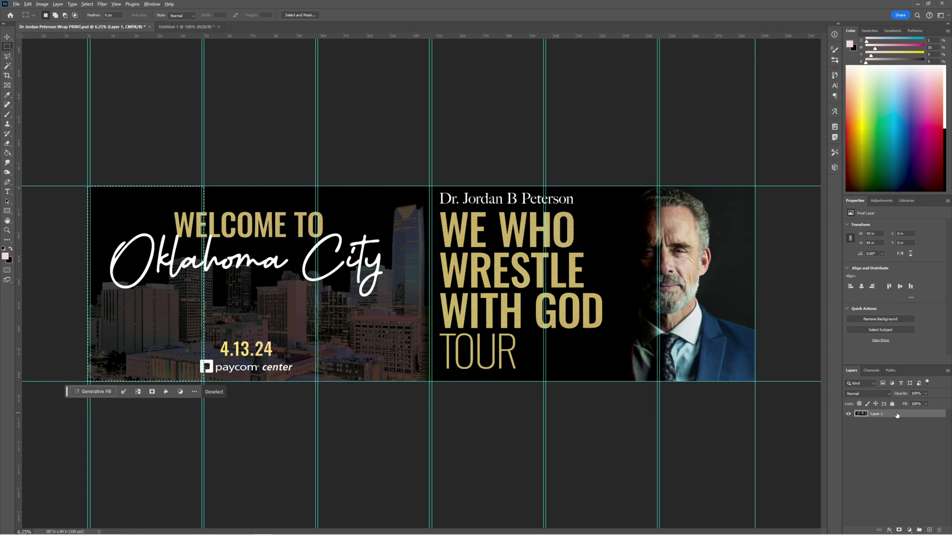
key("ctrl+j")
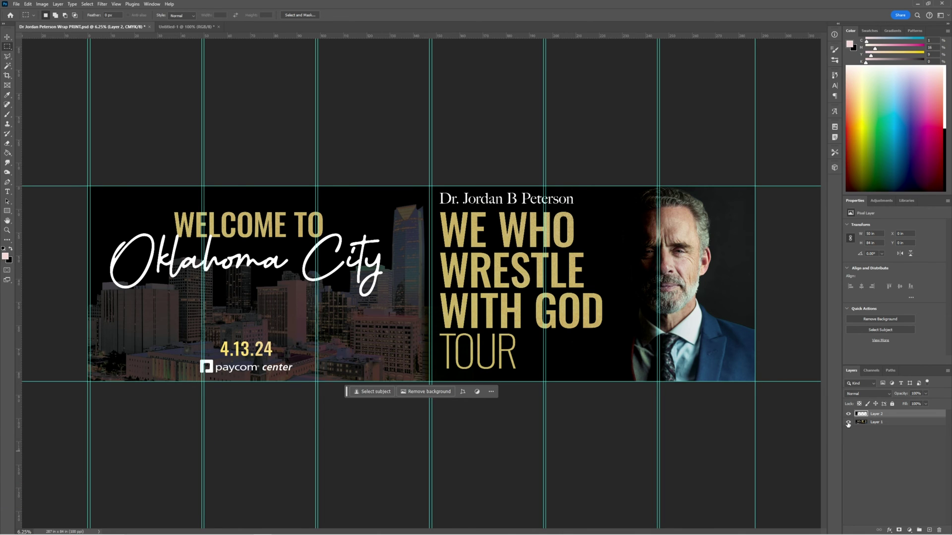
left_click(848, 423)
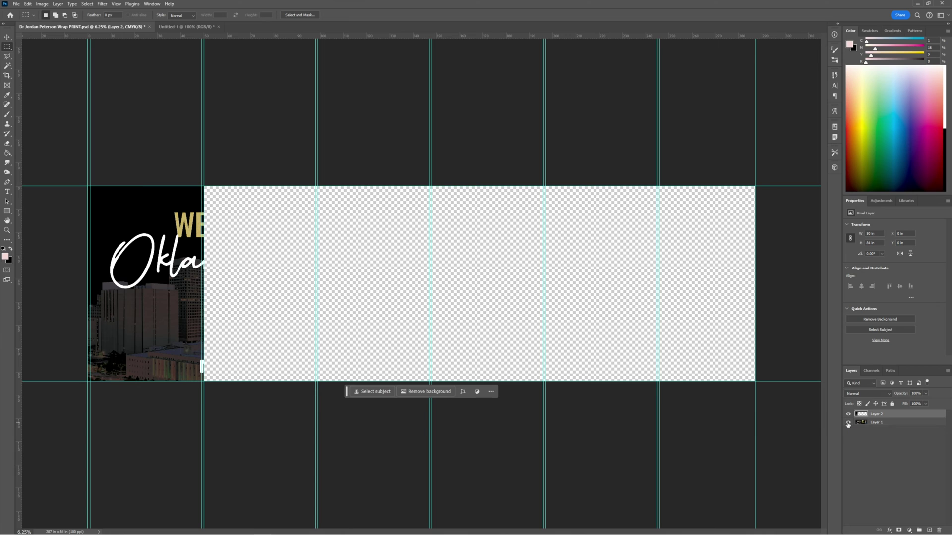
left_click(848, 423)
left_click(897, 423)
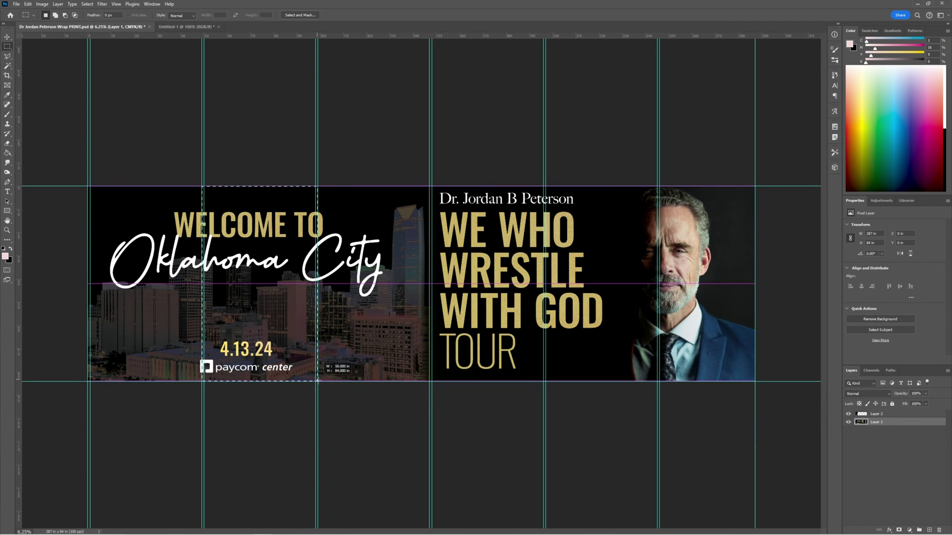
left_click_drag(202, 182, 317, 381)
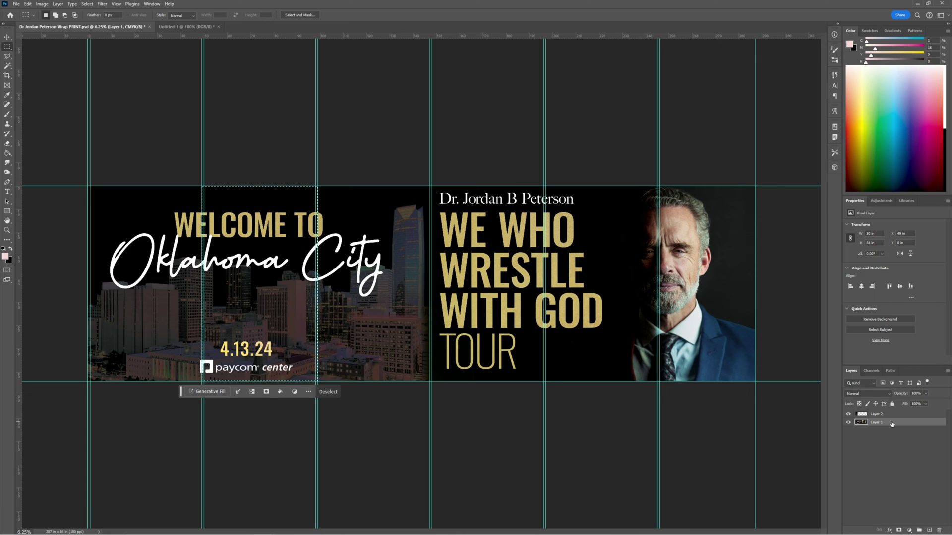
key("ctrl+j")
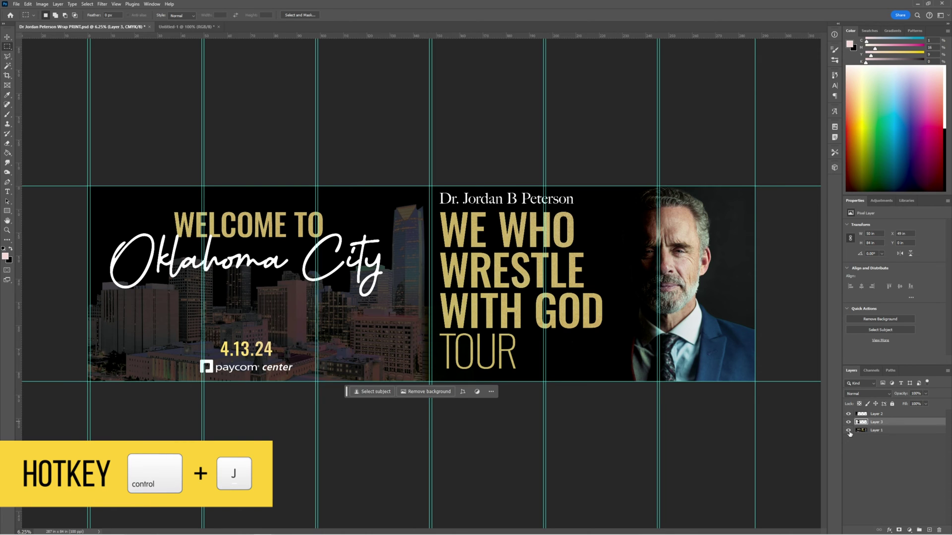
left_click(849, 430)
left_click(848, 416)
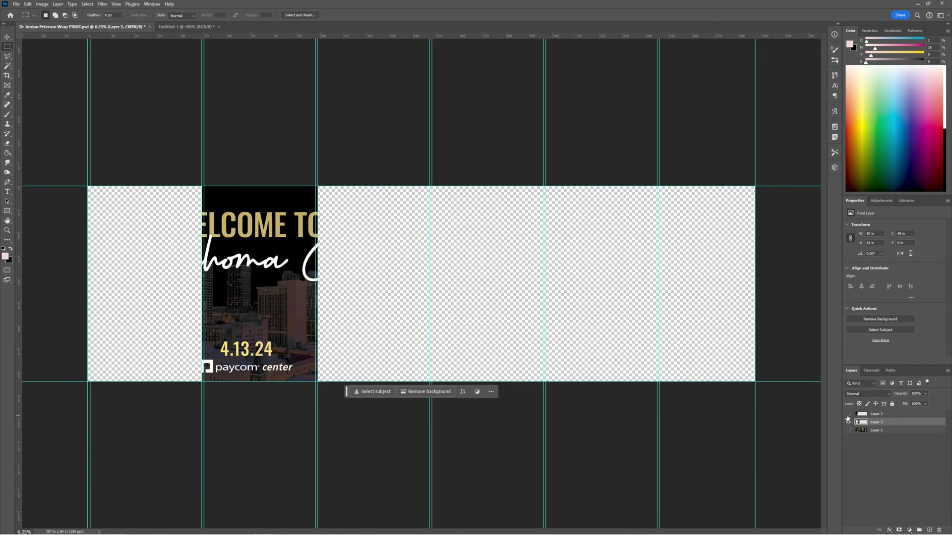
left_click(848, 414)
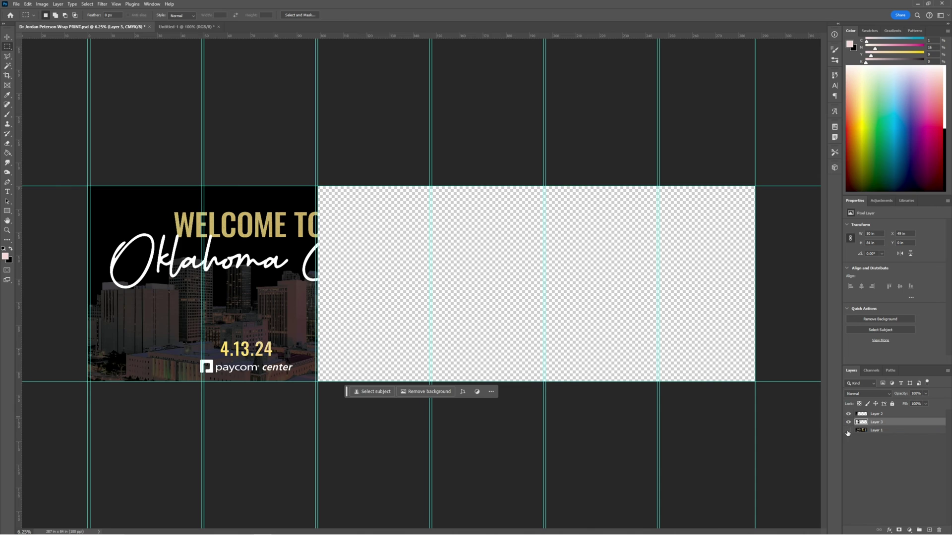
left_click(885, 430)
- Copy the remaining panels, ending with the right-end portrait panel, onto new layers
left_click_drag(316, 186, 435, 400)
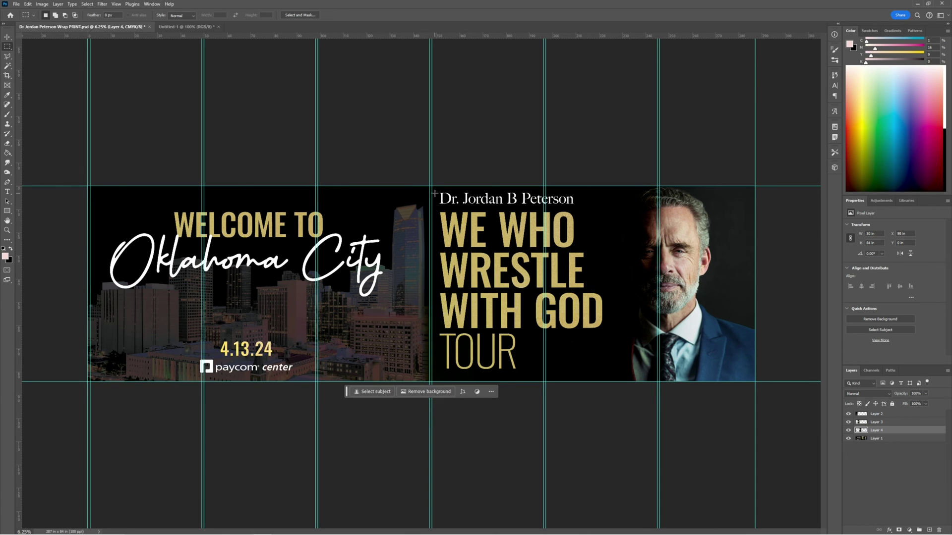
left_click(876, 438)
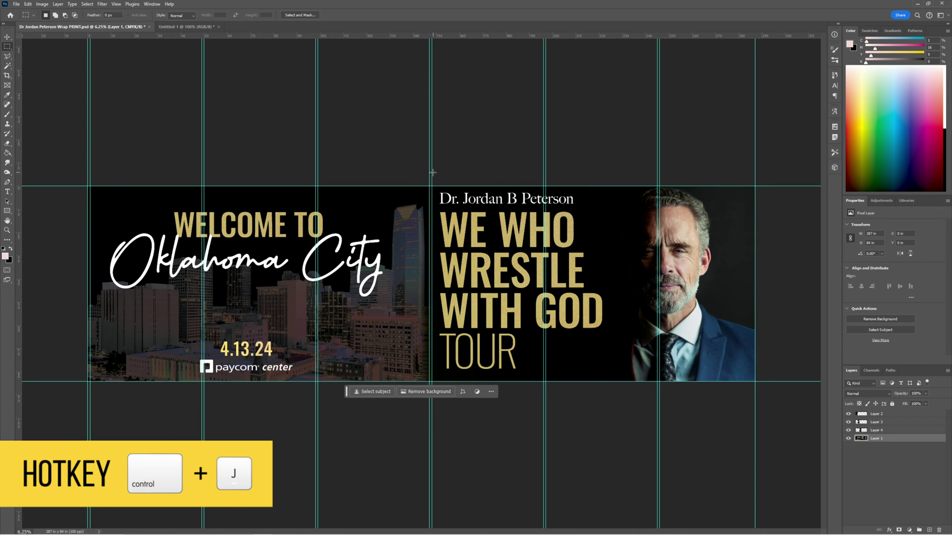
left_click_drag(430, 186, 545, 421)
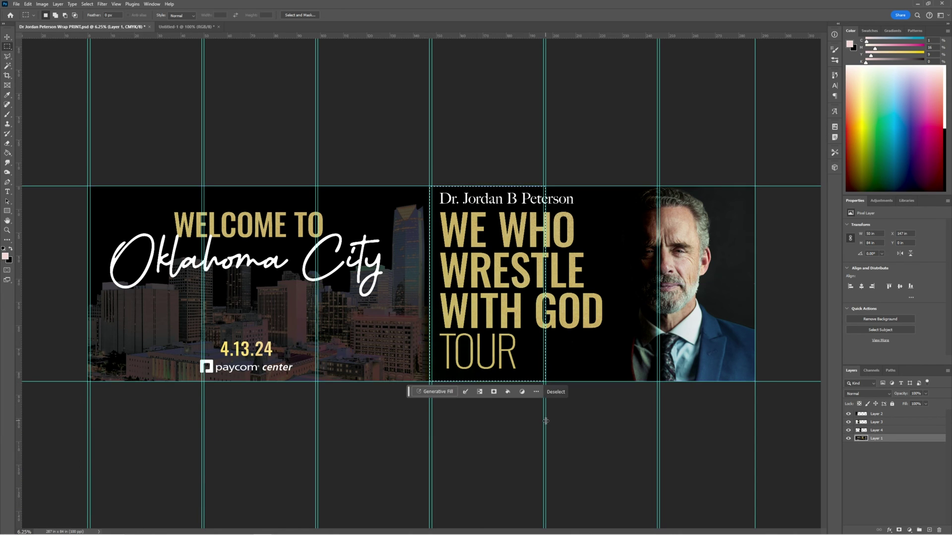
key("ctrl+j")
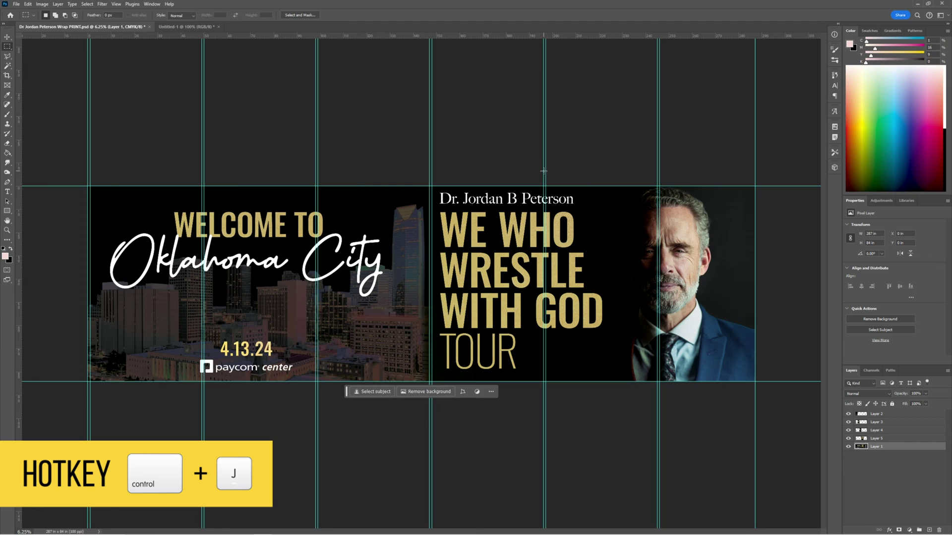
left_click_drag(544, 186, 658, 382)
key("ctrl+j")
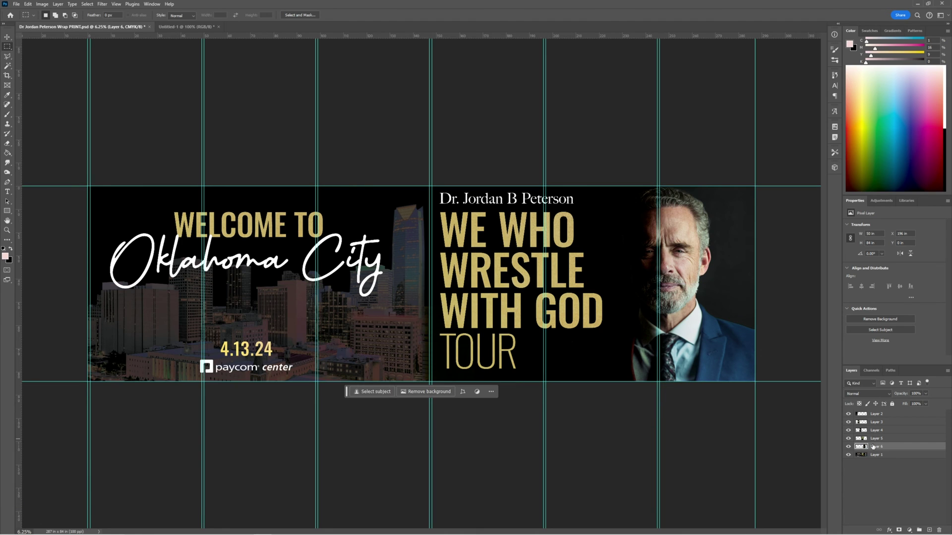
left_click(875, 455)
left_click_drag(658, 186, 769, 392)
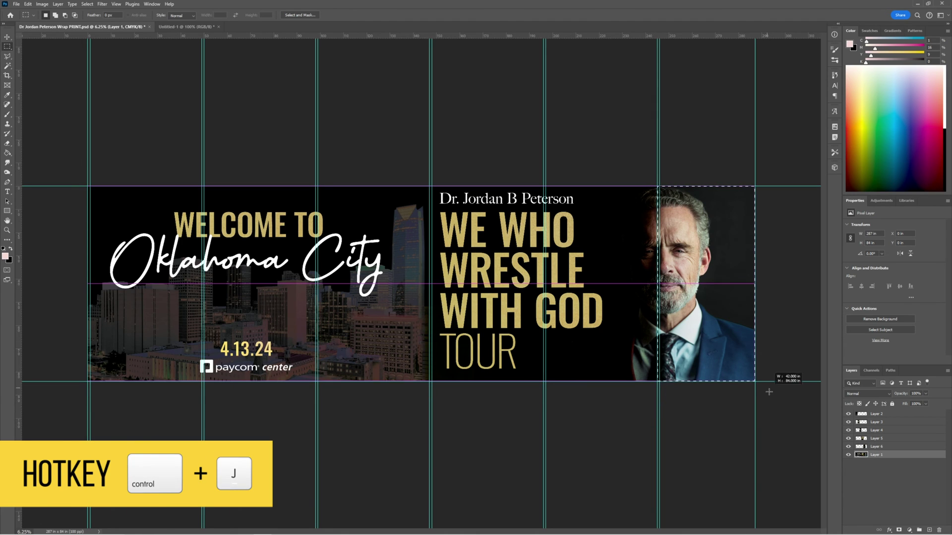
key("ctrl+j")
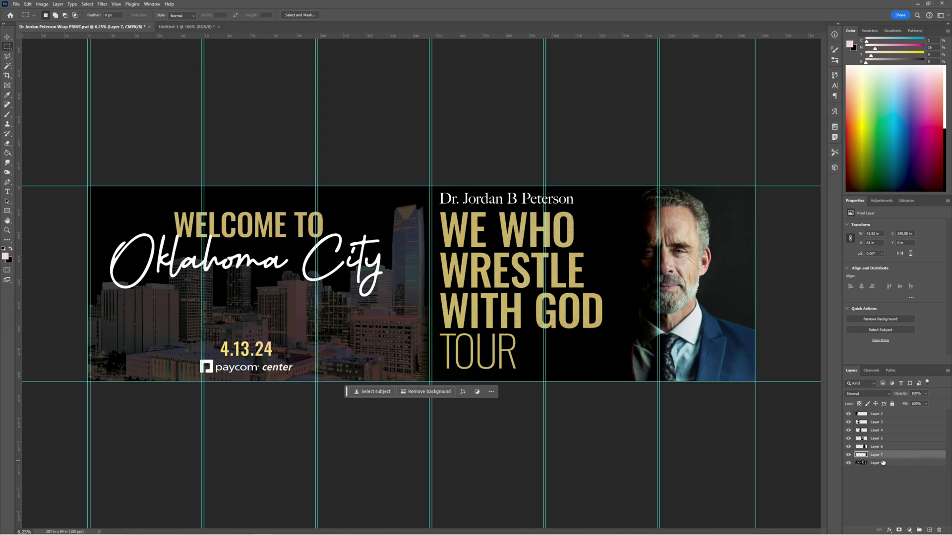
- Hide the original full banner layer and drag it to the trash
left_click(877, 464)
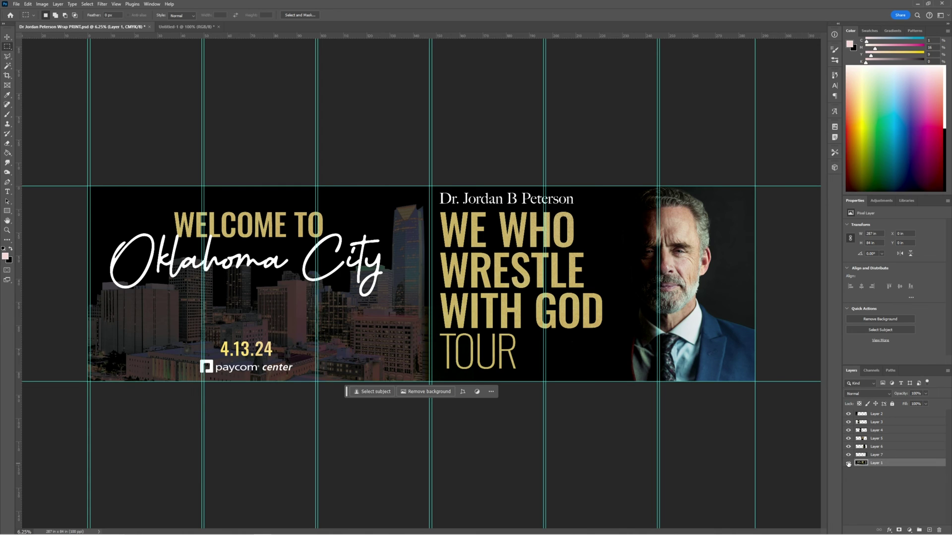
left_click(848, 463)
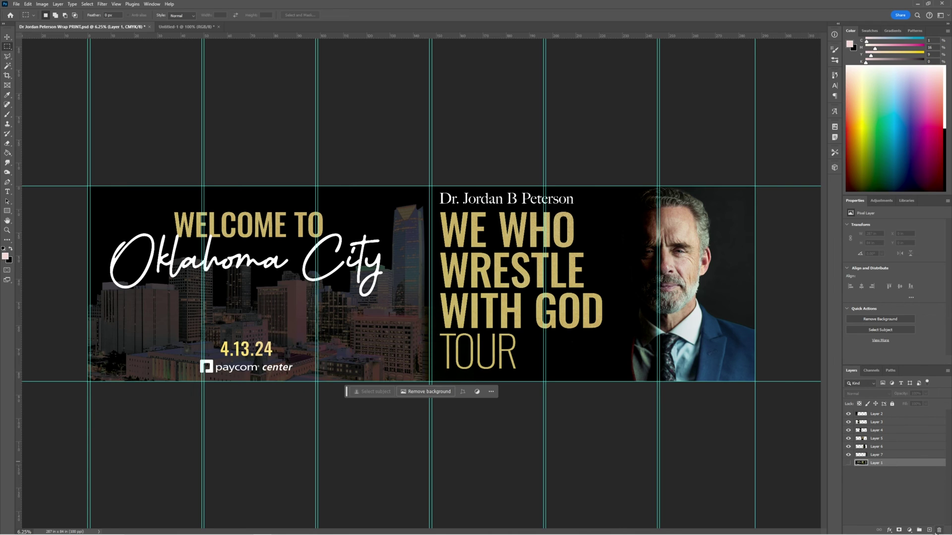
left_click_drag(881, 469, 938, 530)
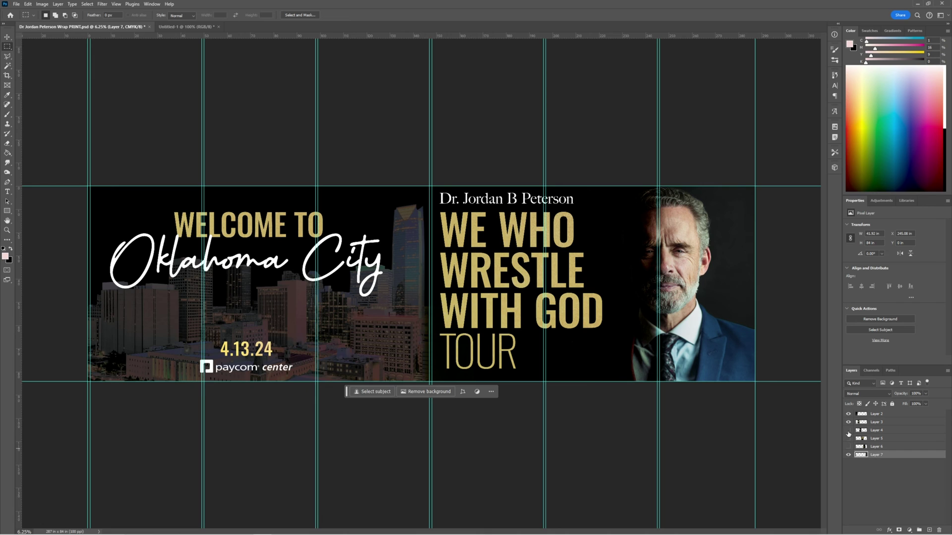
- Toggle panel layer visibility to inspect each panel, then show all panels
left_click_drag(849, 414, 849, 446)
left_click(848, 447, "alt")
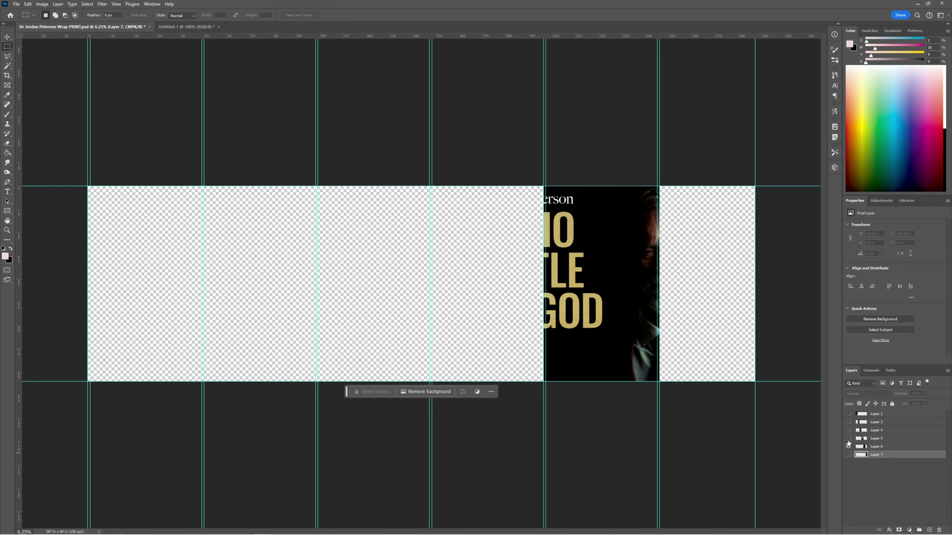
left_click(848, 439, "alt")
left_click(848, 438)
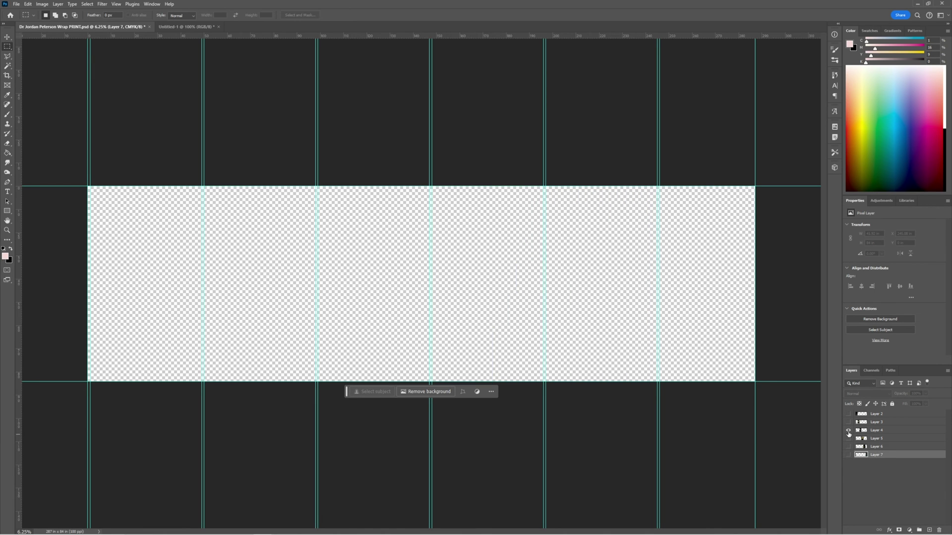
left_click(848, 430)
left_click(848, 422)
left_click(848, 414, "alt")
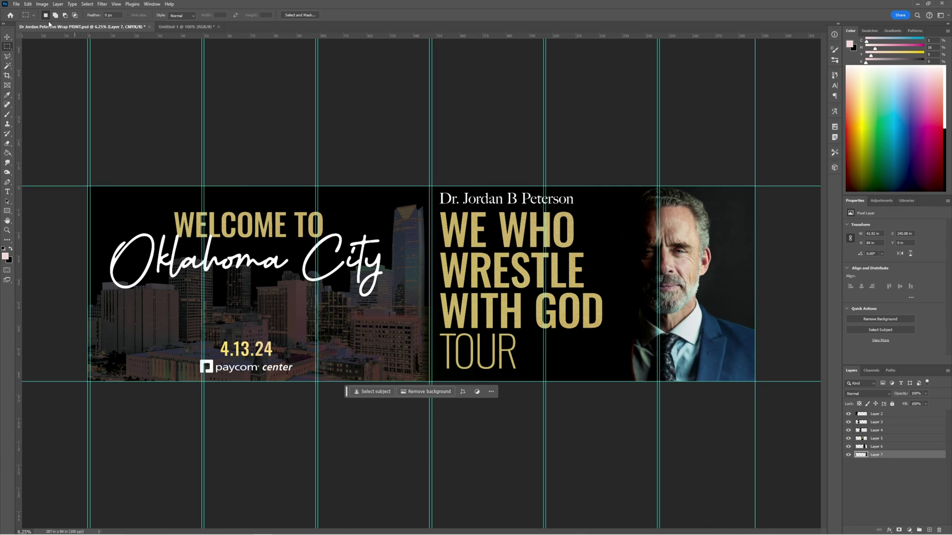
- Export layers to files with the banner name as prefix and JPEG file type
left_click(17, 4)
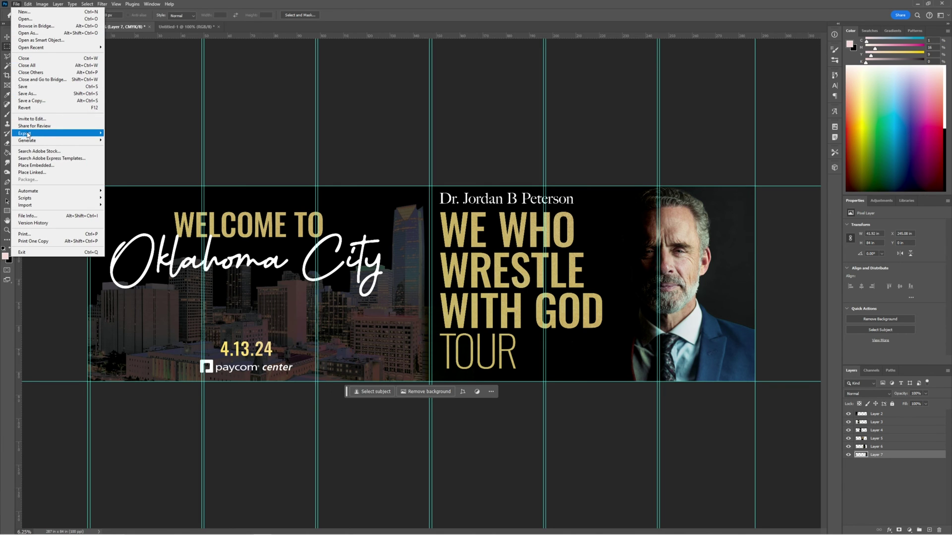
mouse_move(25, 133)
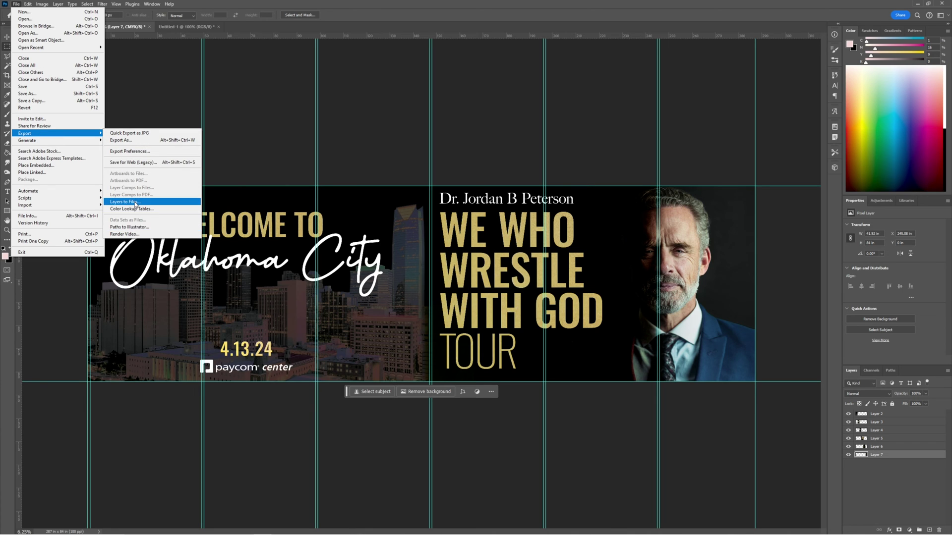
left_click(128, 202)
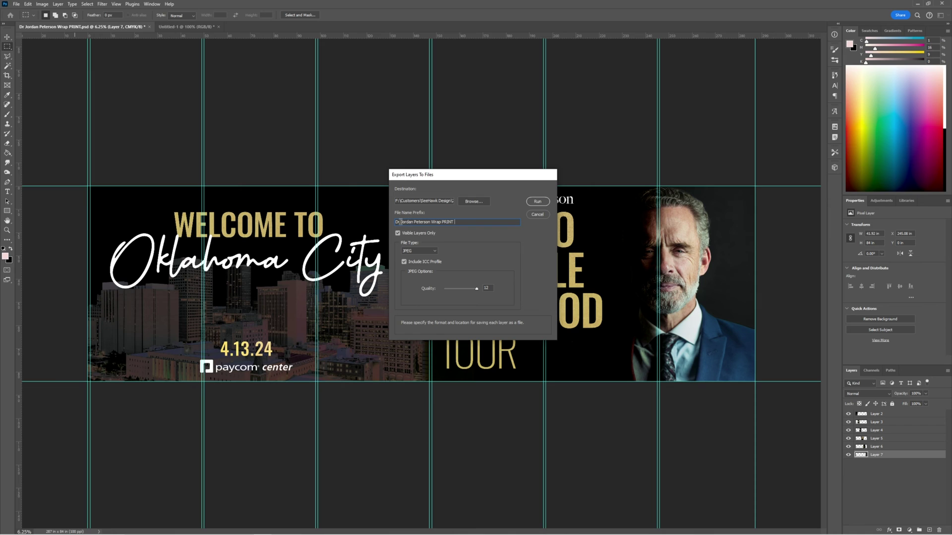
left_click_drag(395, 223, 456, 222)
left_click(457, 222)
left_click(434, 251)
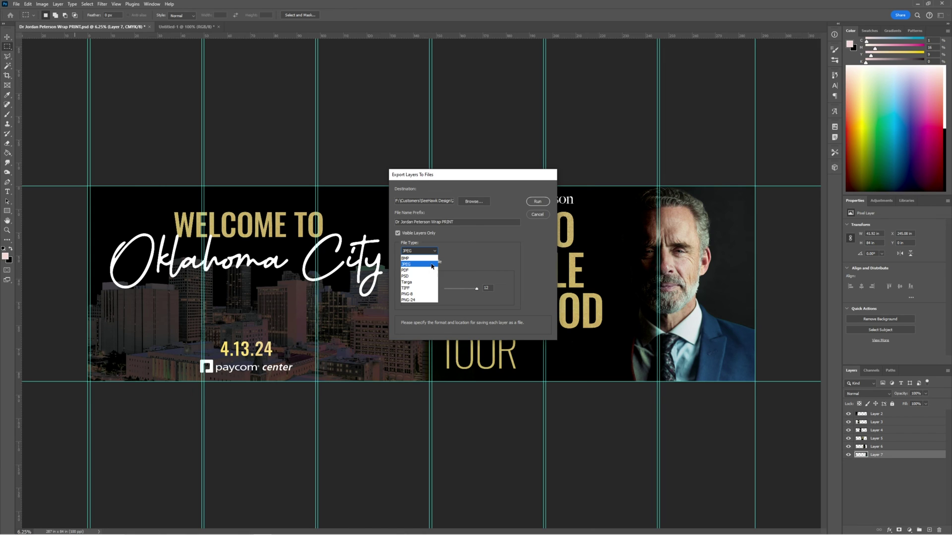
left_click(419, 265)
- Run Export Layers To Files so each panel layer is saved as its own JPEG
left_click(531, 203)
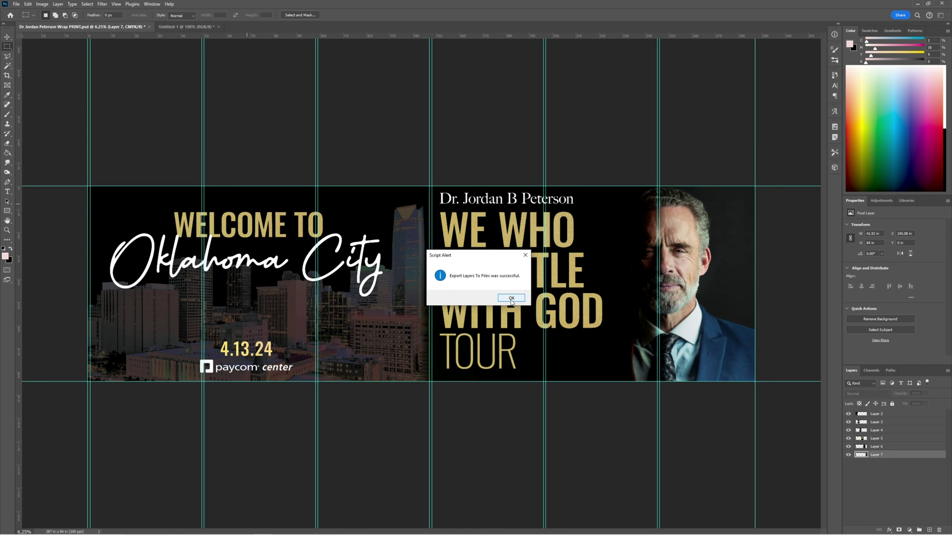
- Dismiss the success alert and browse the Open dialog to Customers > SeeHawk Design > 2024 > Green Rhino > Jordan Peterson Wall Wrap
left_click(511, 298)
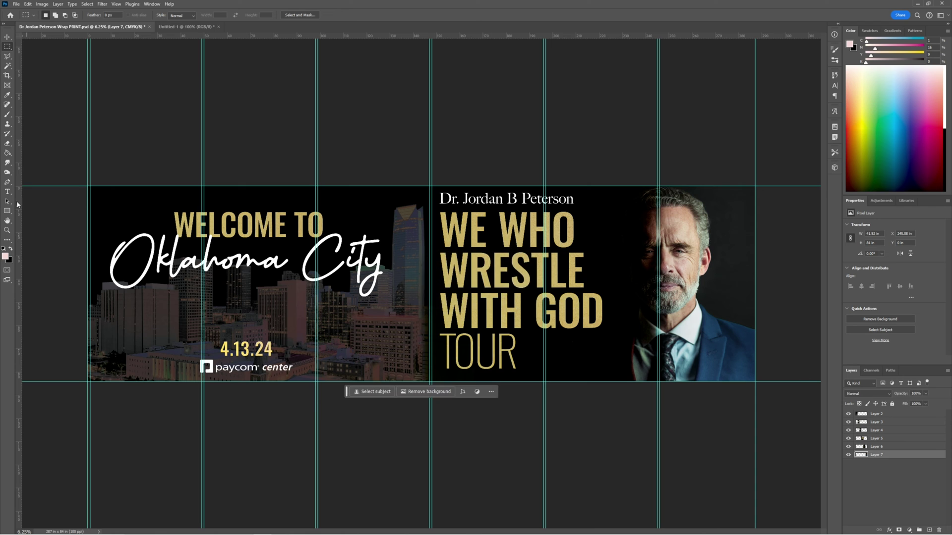
left_click(16, 4)
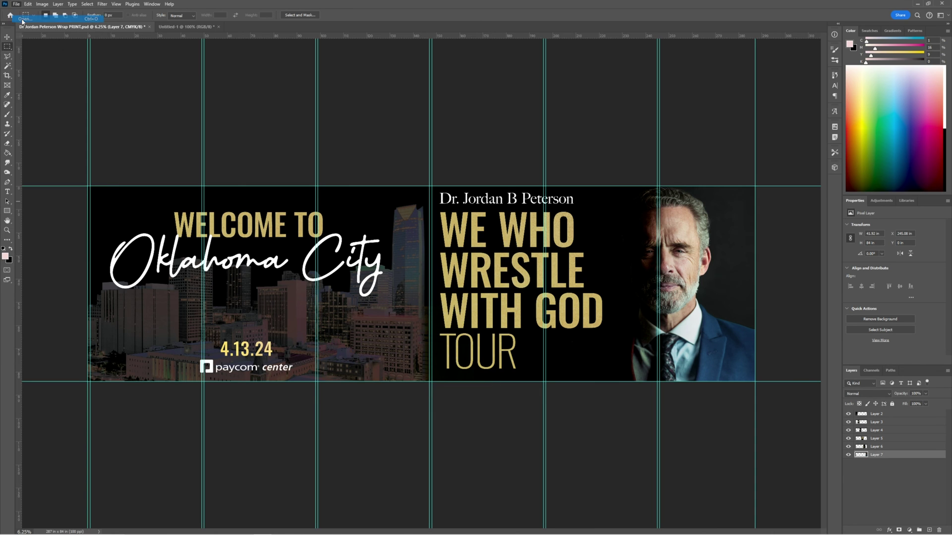
left_click(31, 47)
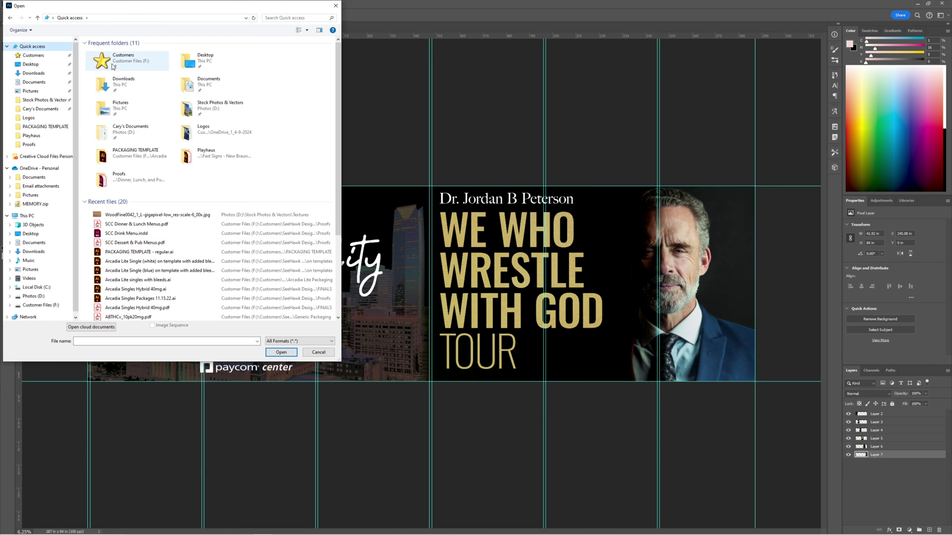
double_click(114, 63)
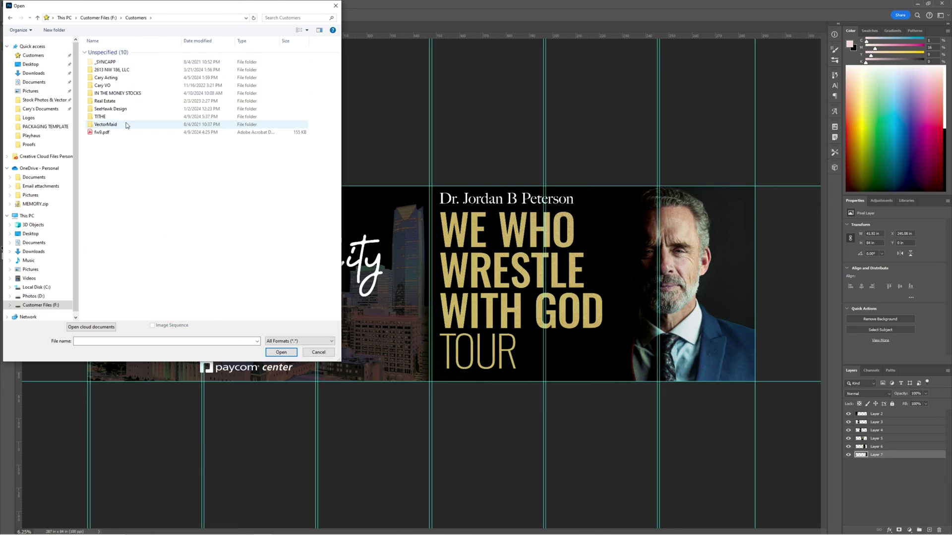
double_click(111, 108)
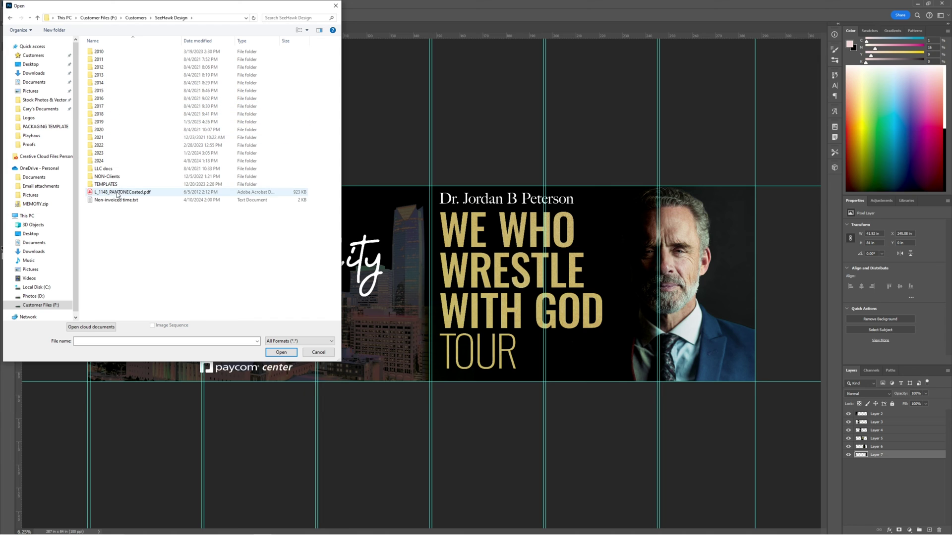
double_click(105, 161)
double_click(106, 121)
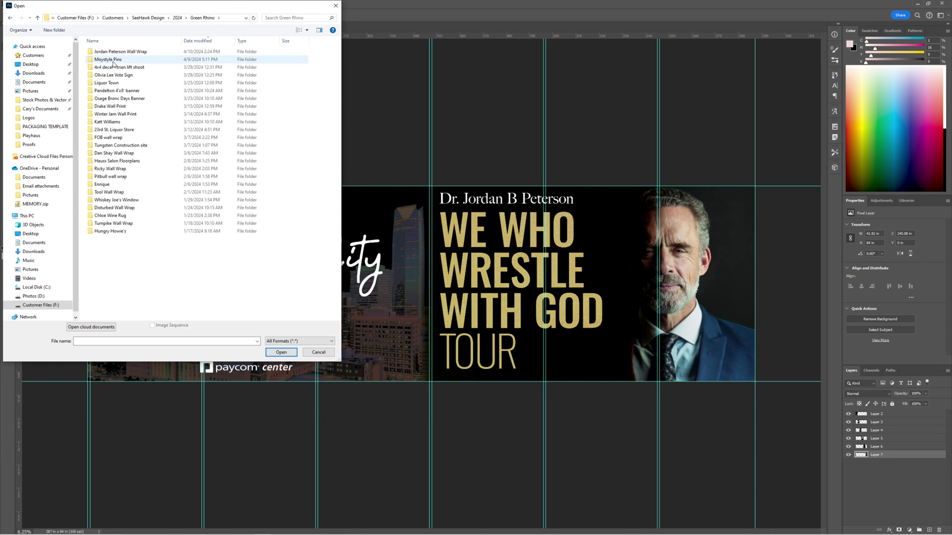
double_click(116, 53)
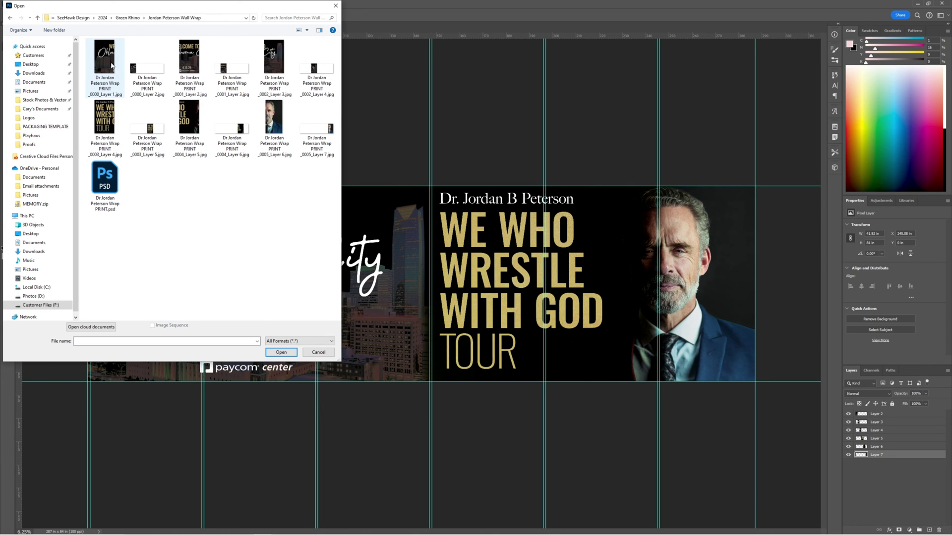
- Delete the four outdated JPG exports, then open the six panel JPEGs
left_click(147, 74)
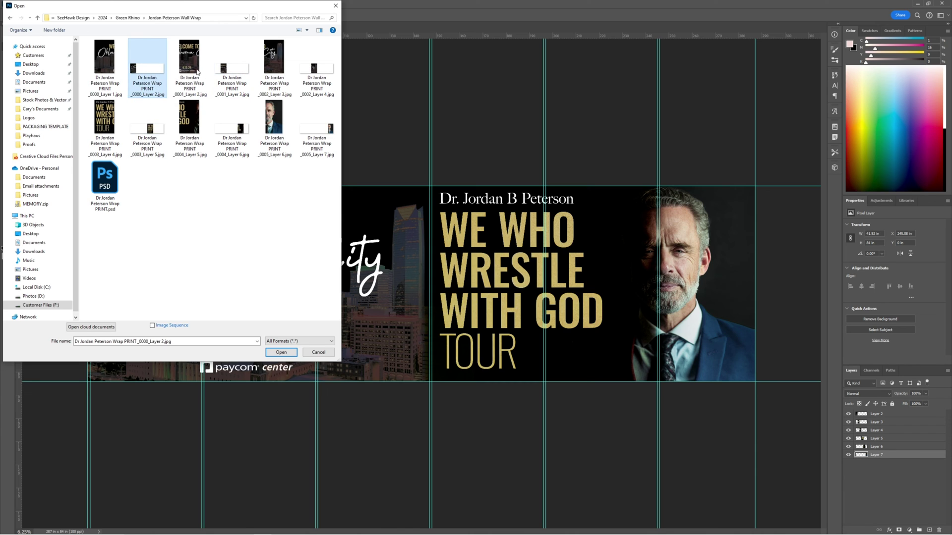
left_click(110, 64)
key("Delete")
left_click(137, 73)
key("Delete")
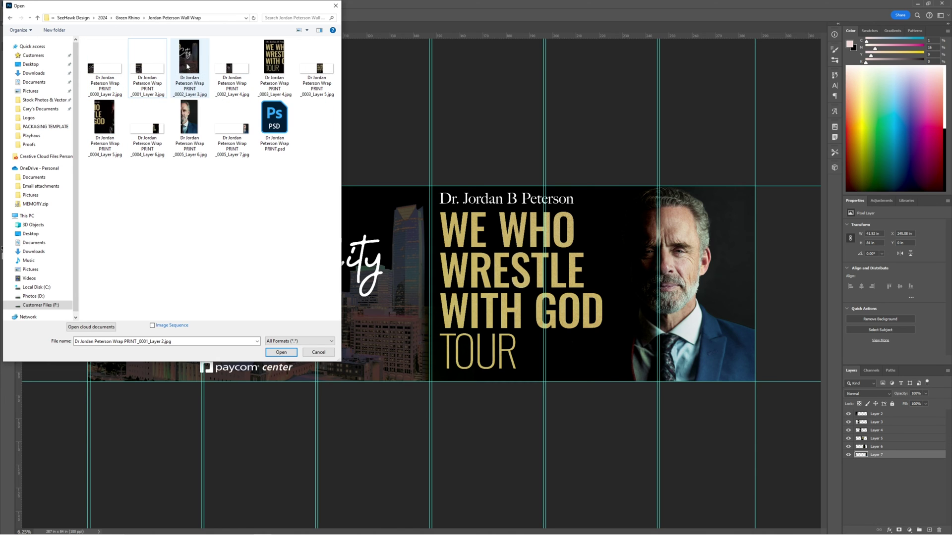
left_click(187, 68)
key("Delete")
key("Delete")
left_click(286, 69)
key("Delete")
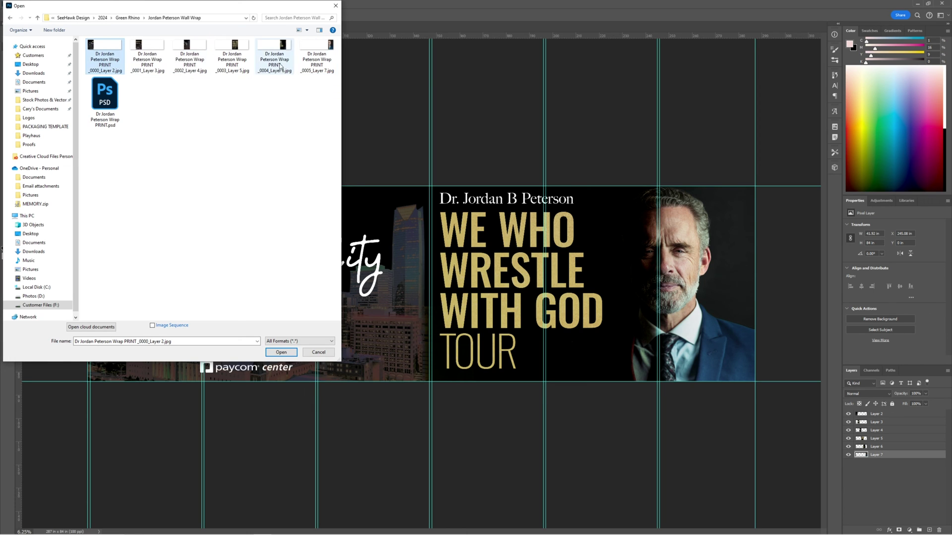
left_click_drag(83, 50, 303, 66)
left_click(273, 353)
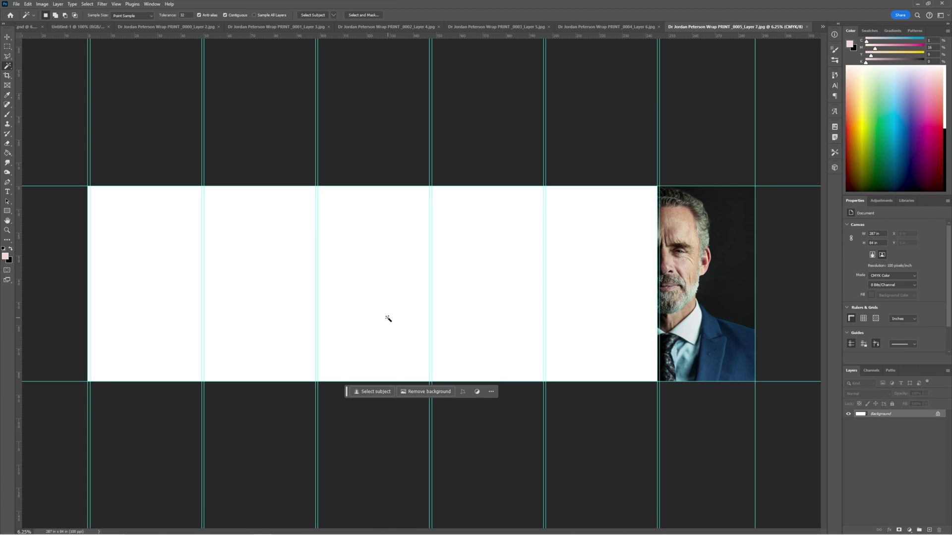
- Crop the _0005_Layer 7 JPEG to its portrait strip, then save and close it
key("w")
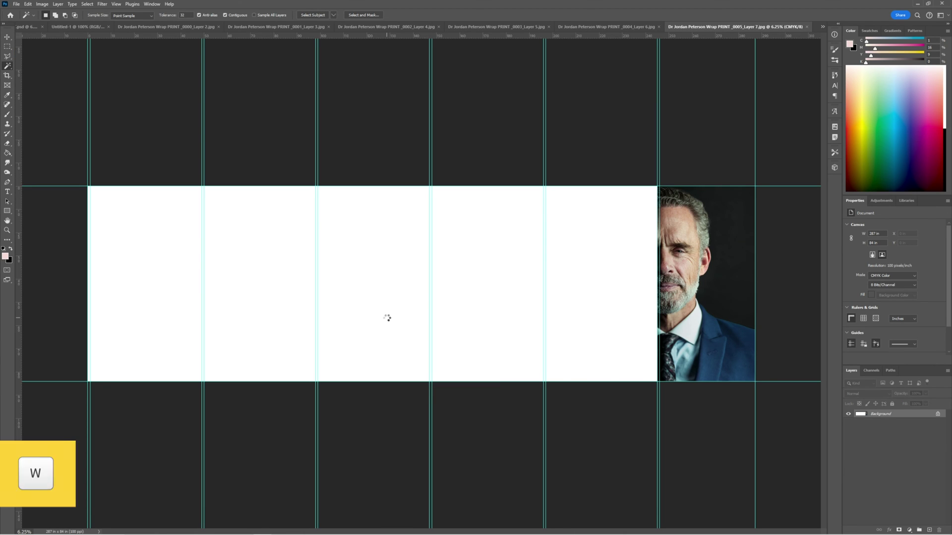
left_click(386, 317)
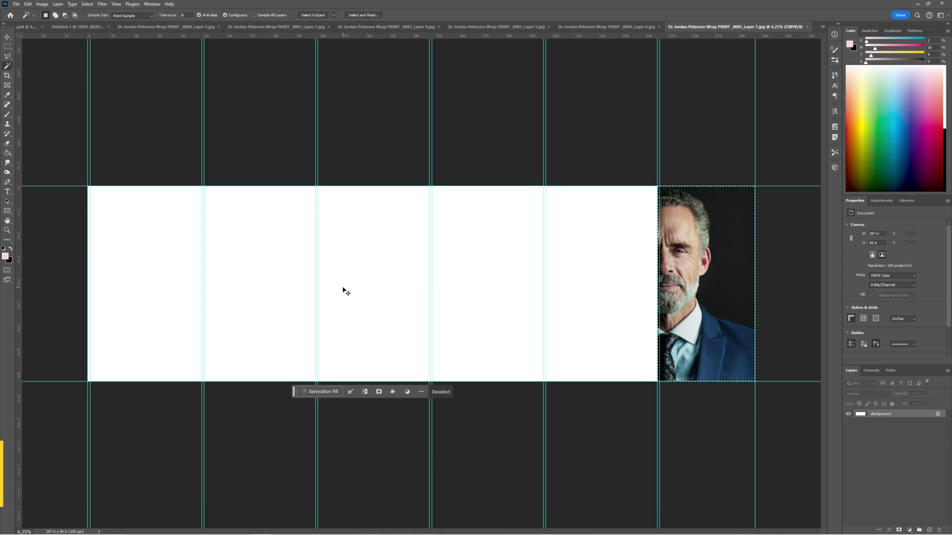
key("ctrl+shift+i")
left_click(42, 4)
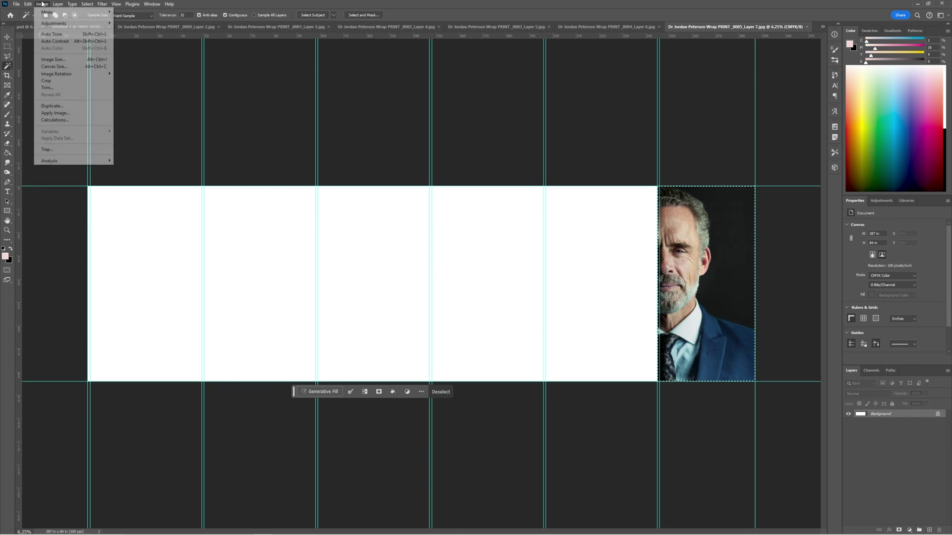
left_click(47, 80)
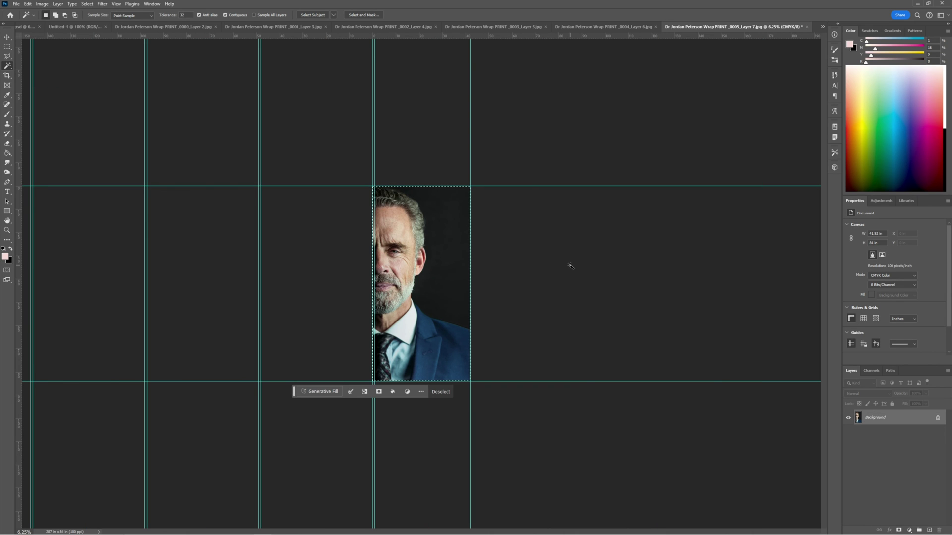
key("ctrl+s")
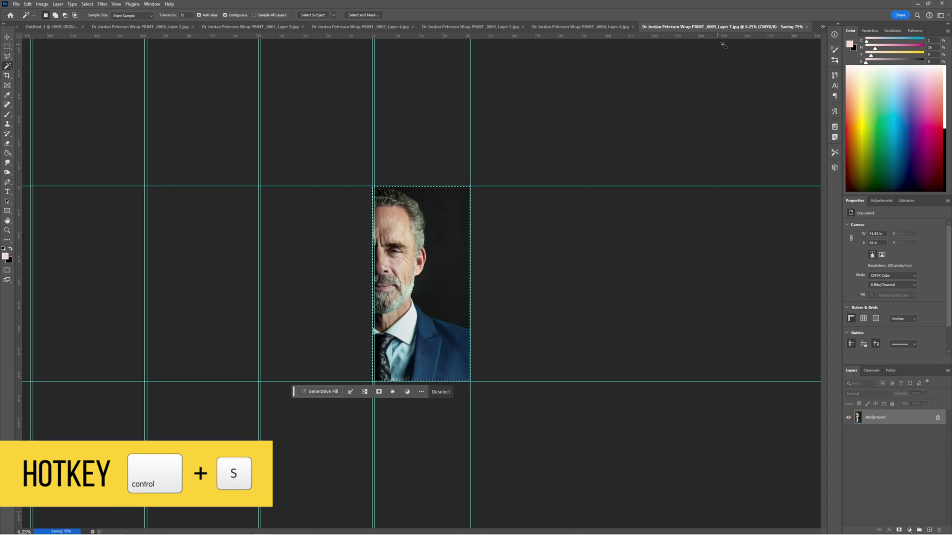
key("ctrl+w")
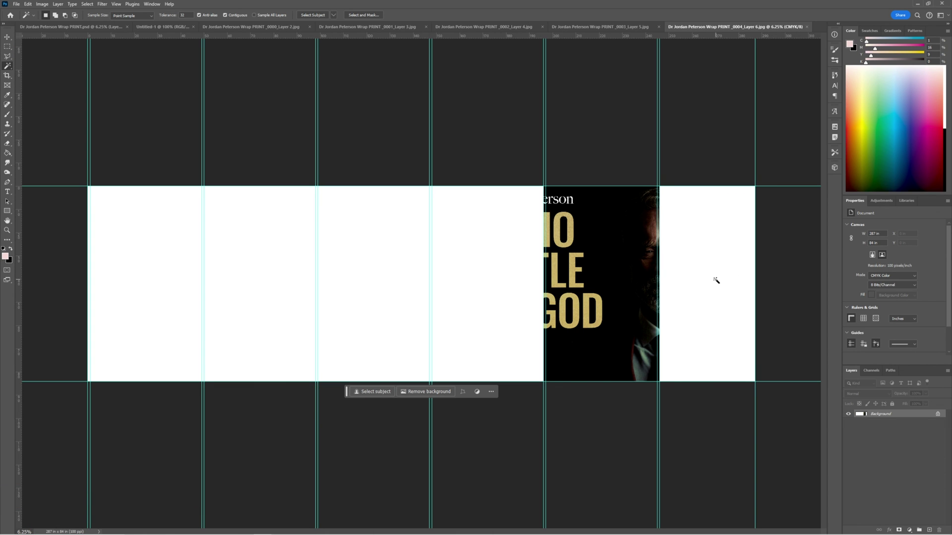
- Crop the _0004_Layer 6 panel to its dark GOD artwork strip and close it
left_click(719, 279)
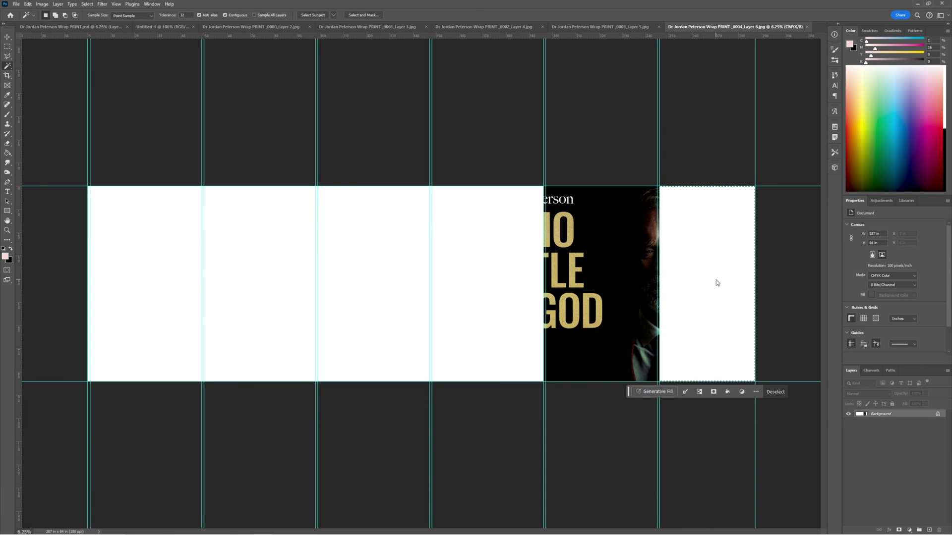
key("w")
key("shift")
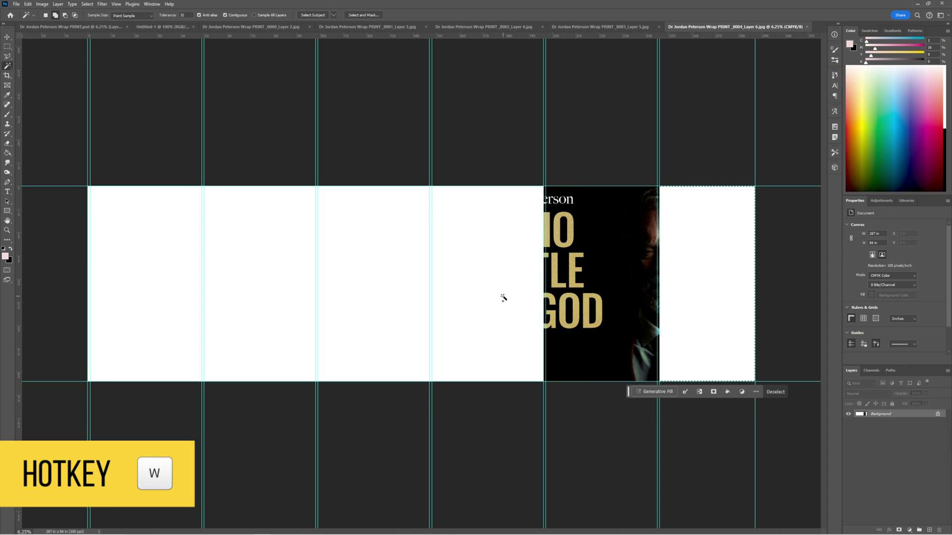
left_click(503, 298, "shift")
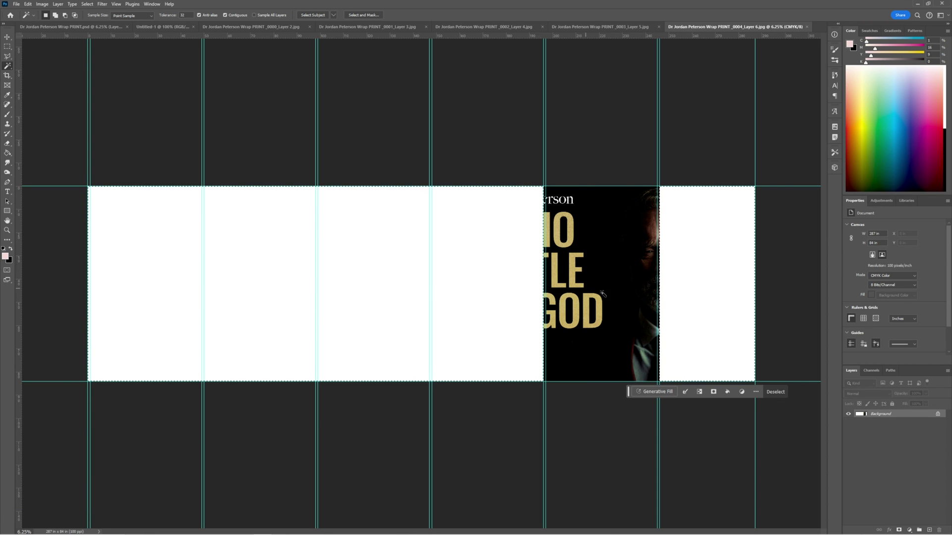
key("ctrl+shift+i")
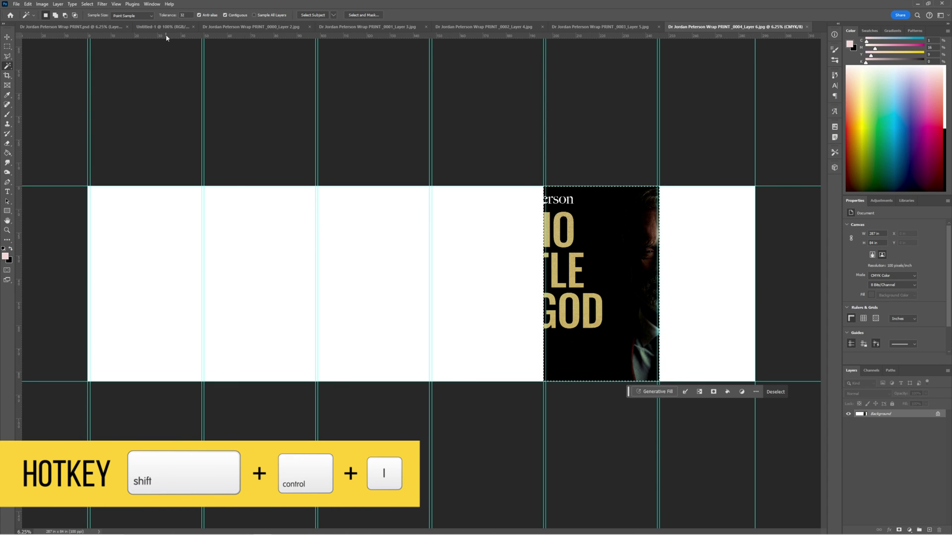
left_click(42, 4)
left_click(59, 81)
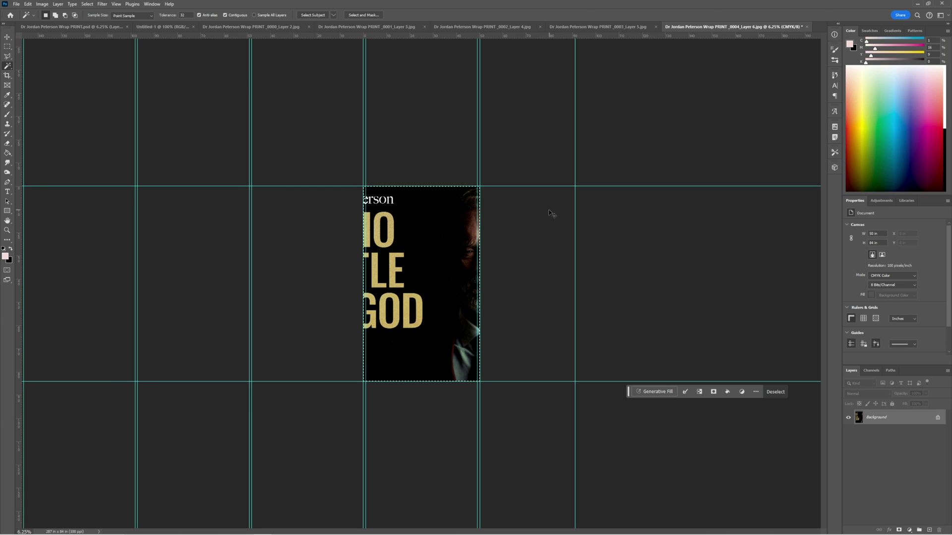
left_click(804, 29)
- Crop the _0003_Layer 5 panel to its black title strip and close it
left_click(618, 278)
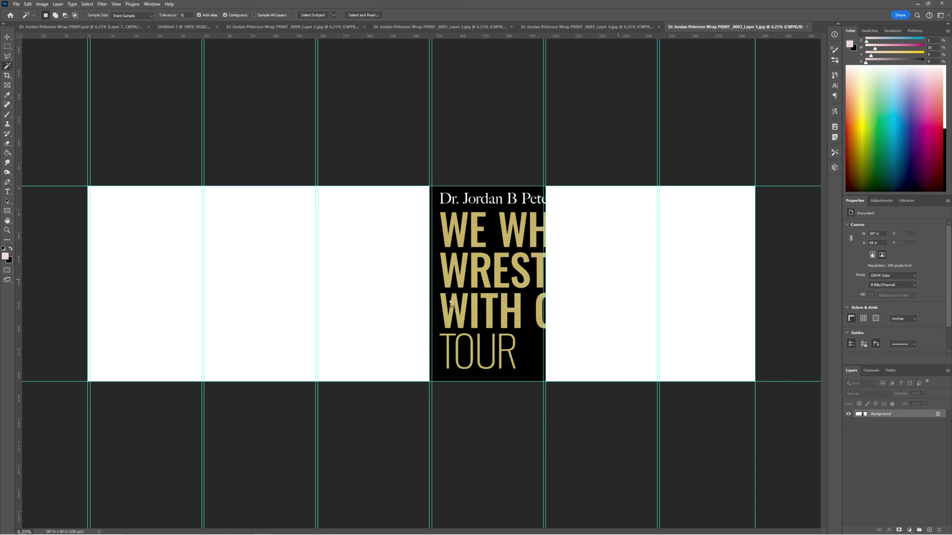
left_click(415, 313)
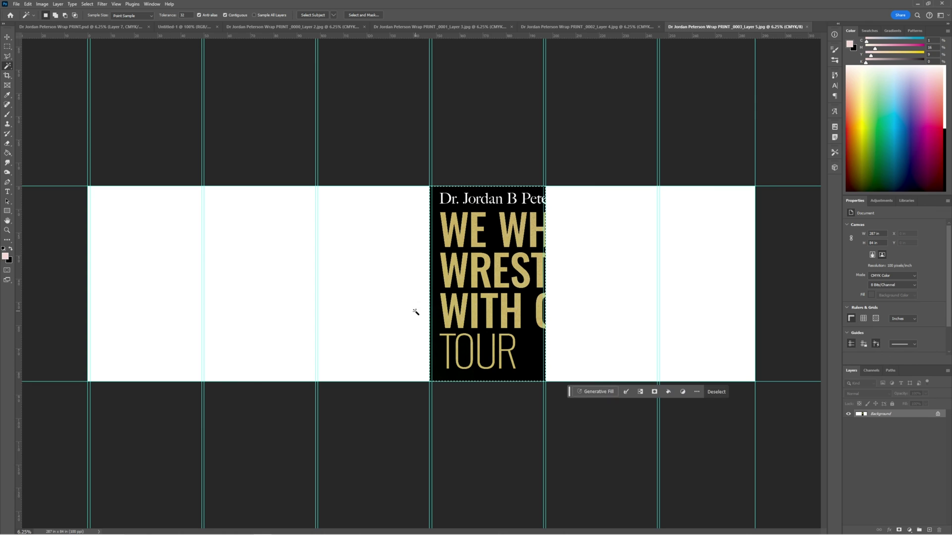
left_click(43, 4)
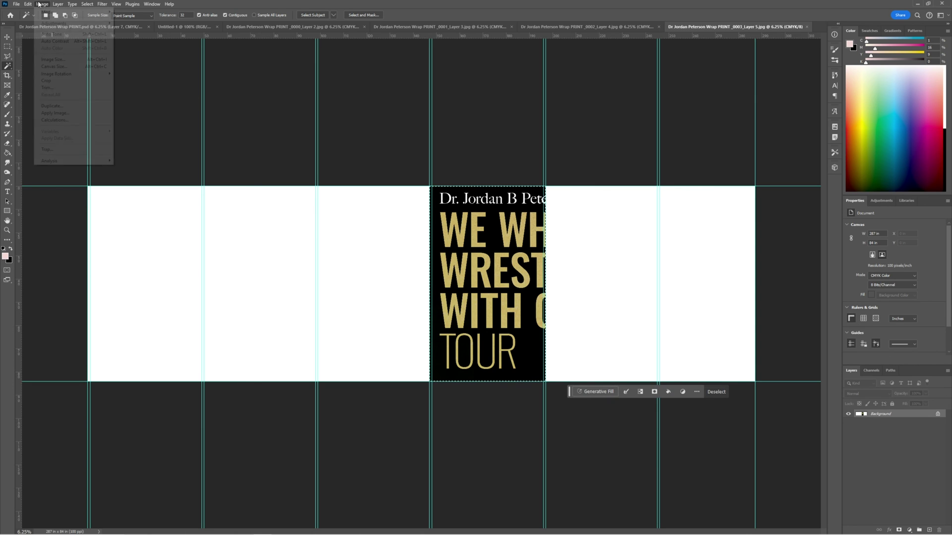
left_click(47, 80)
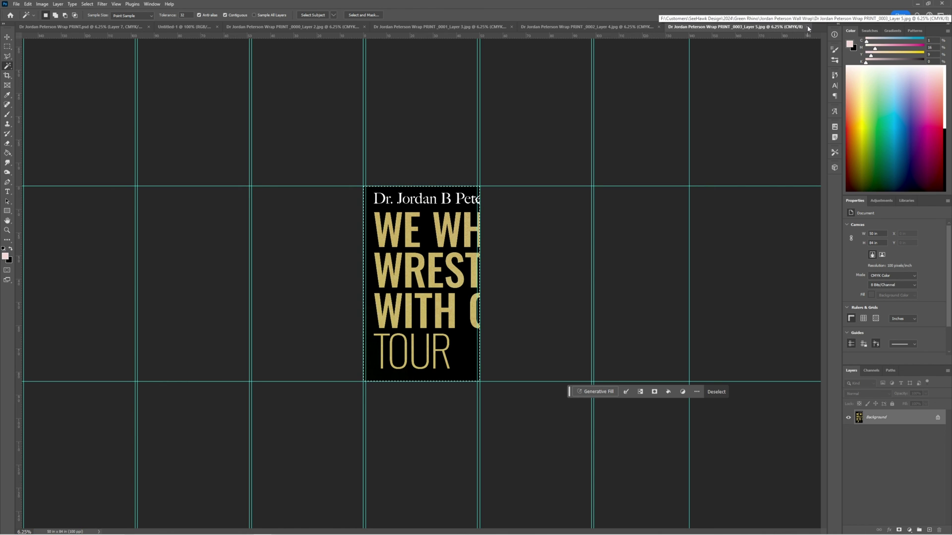
left_click(809, 27)
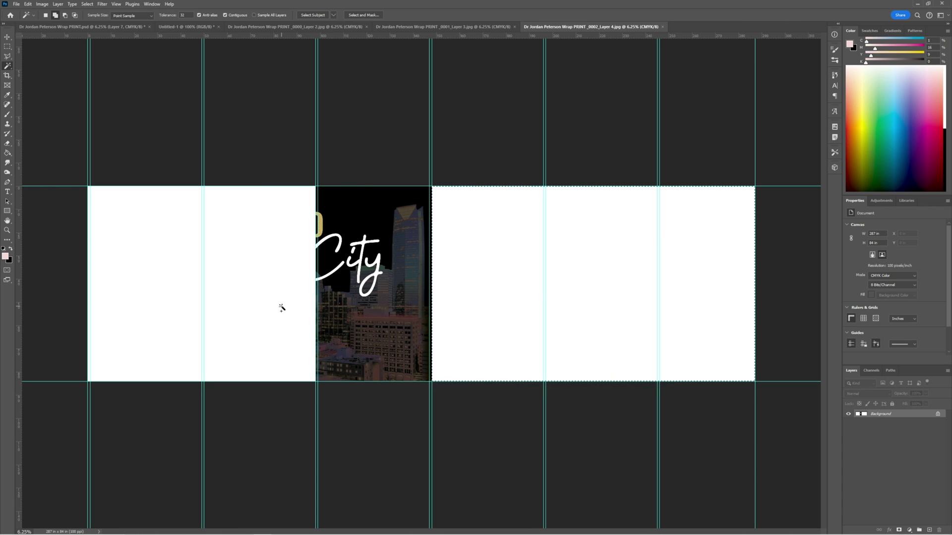
- Crop the _0002_Layer 4 panel to its city image strip and save it
key("ctrl+shift+i")
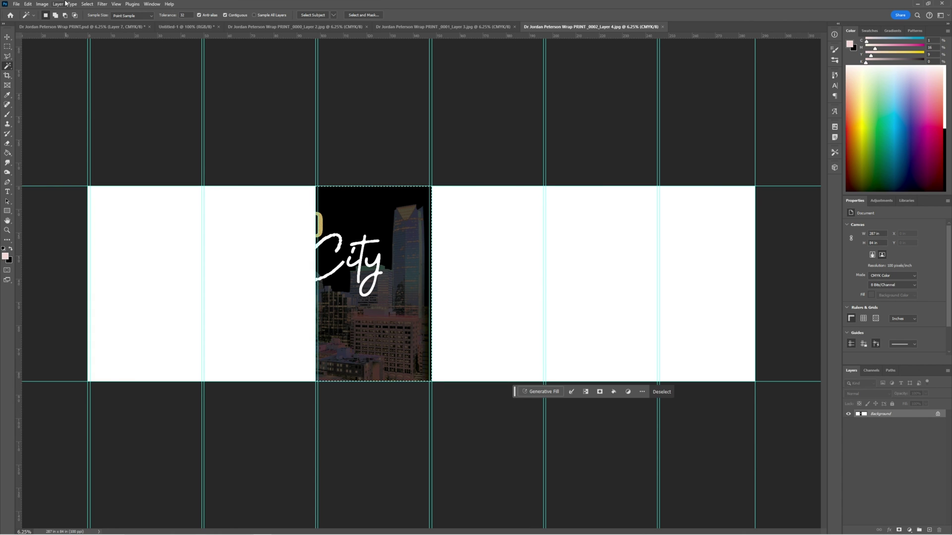
left_click(40, 4)
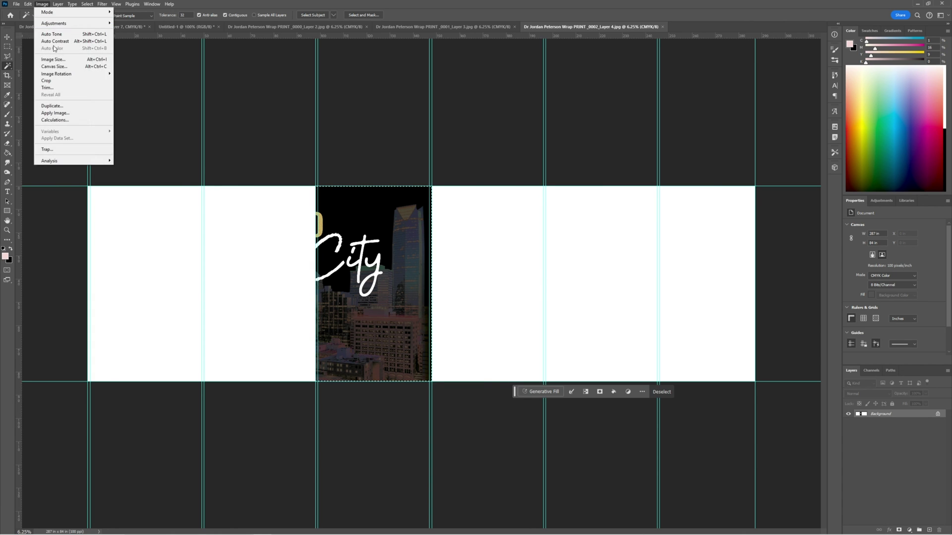
left_click(54, 81)
key("ctrl+s")
- Crop the _0001_Layer 3 panel to its date and venue strip and save it
key("ctrl+shift+Tab")
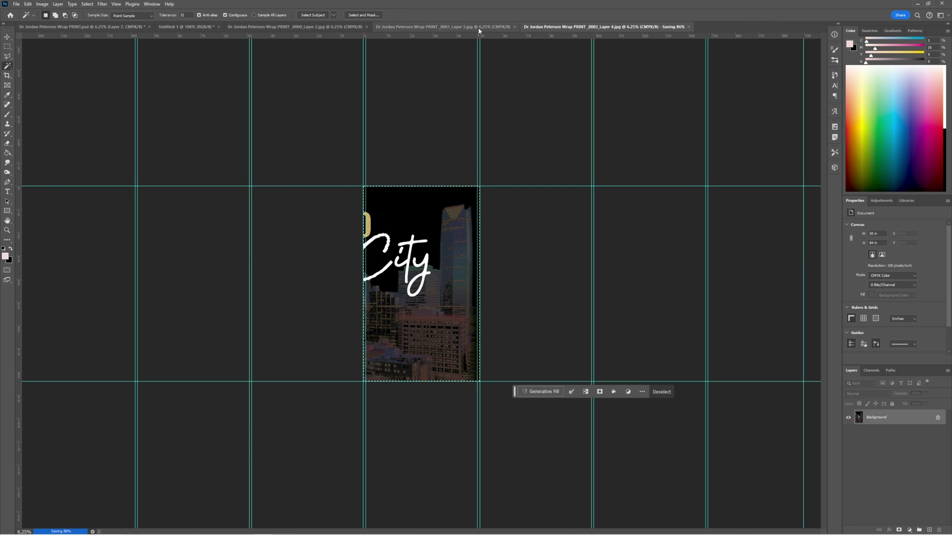
left_click(127, 288)
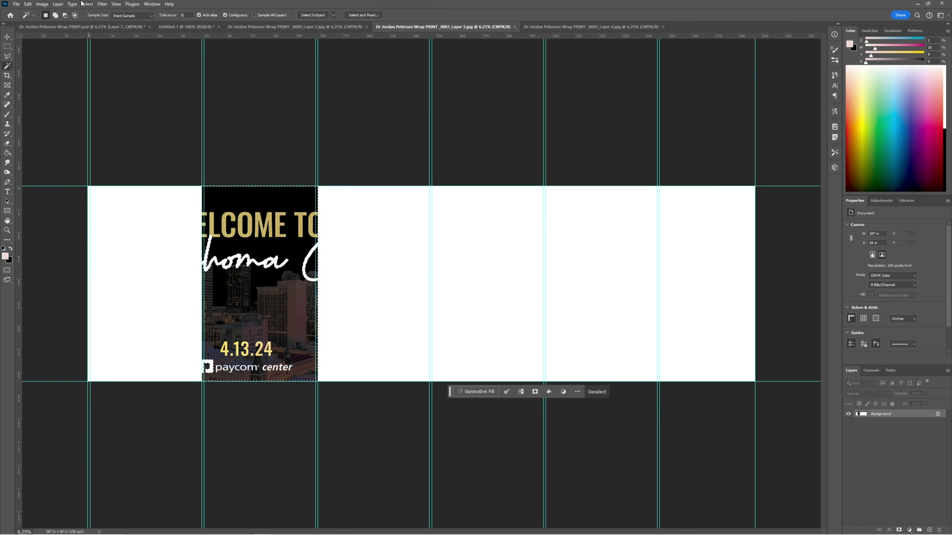
left_click(42, 4)
left_click(46, 81)
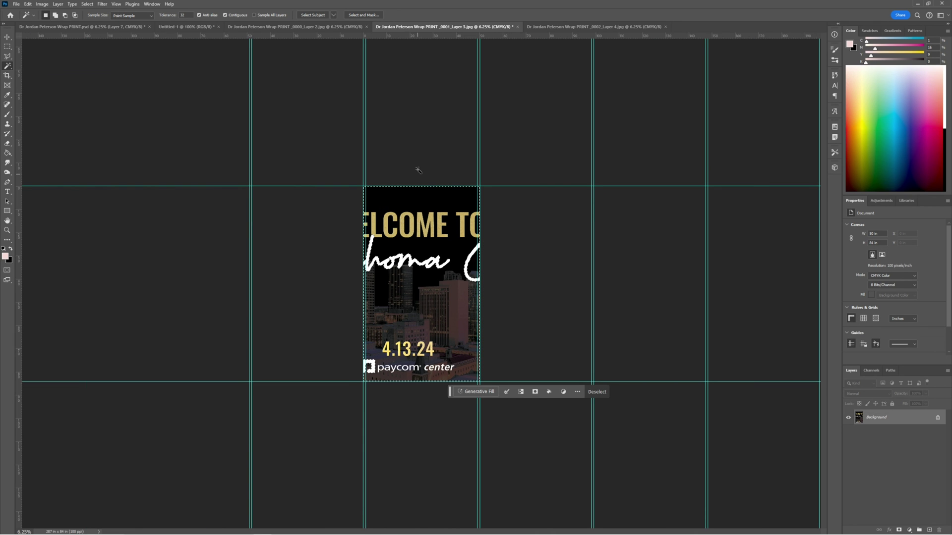
key("ctrl+s")
- Crop the _0000_Layer 2 panel to its leftmost script-lettering strip
left_click(333, 27)
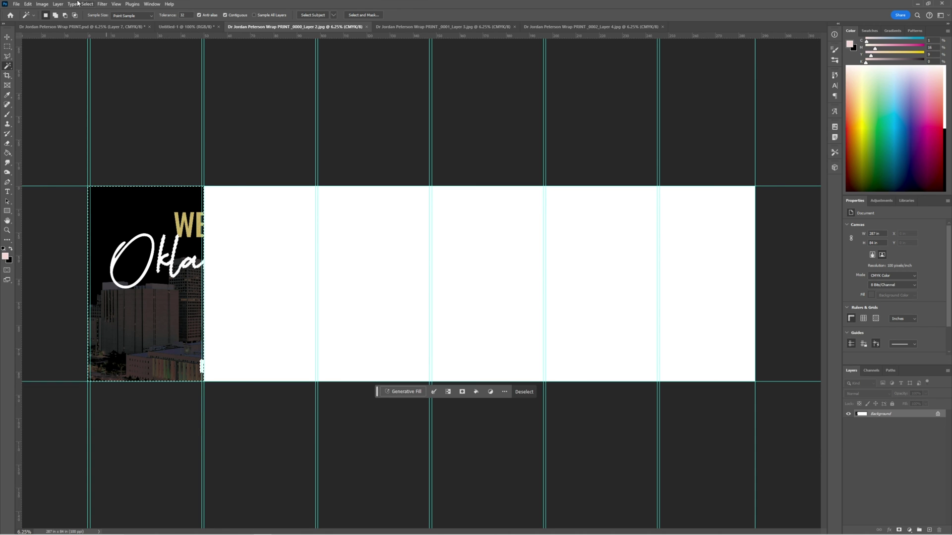
left_click(42, 4)
left_click(46, 80)
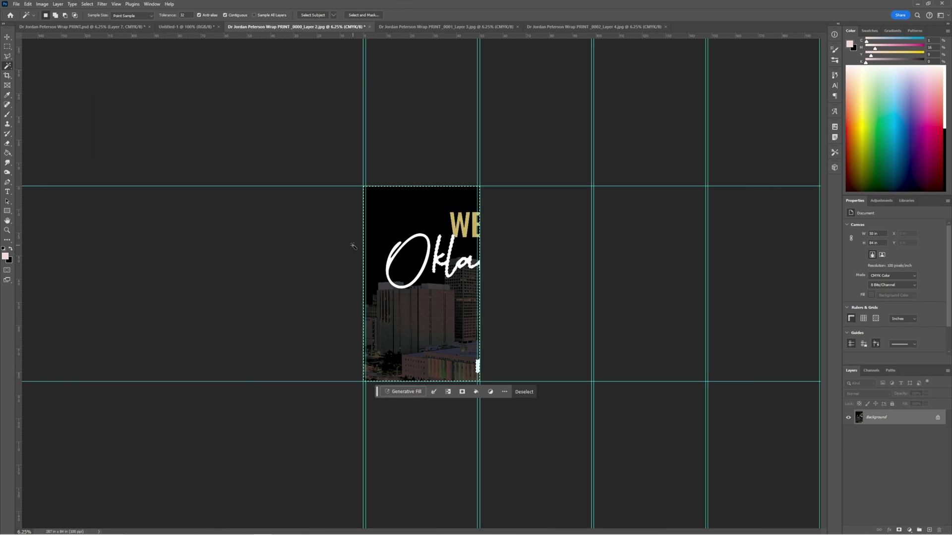
left_click(133, 529)
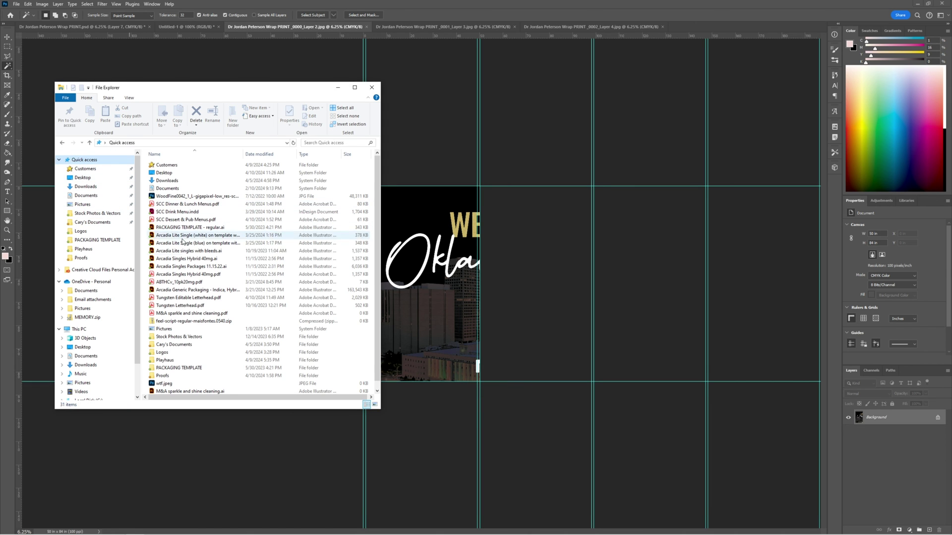
- Check in File Explorer that the Jordan Peterson Wall Wrap folder holds the six panel JPGs
left_click(163, 165)
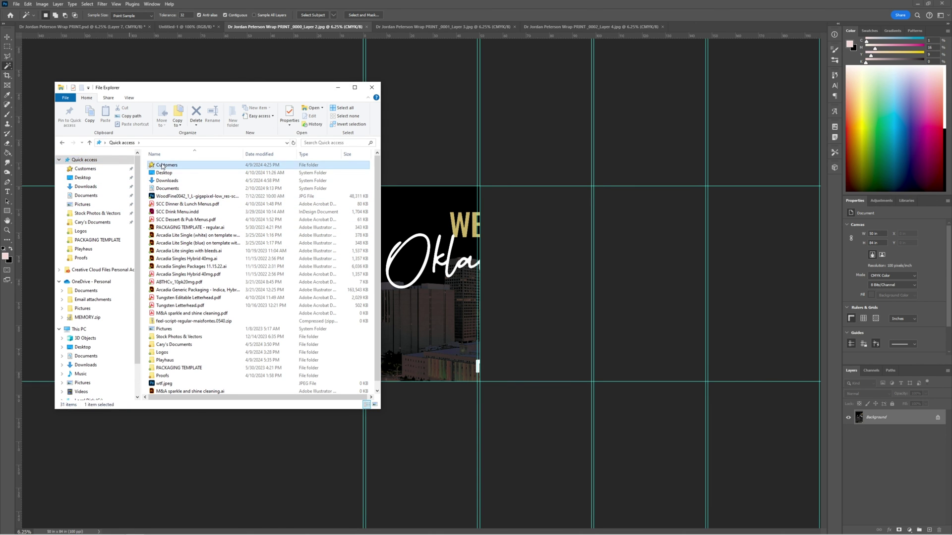
double_click(164, 166)
double_click(163, 219)
double_click(163, 273)
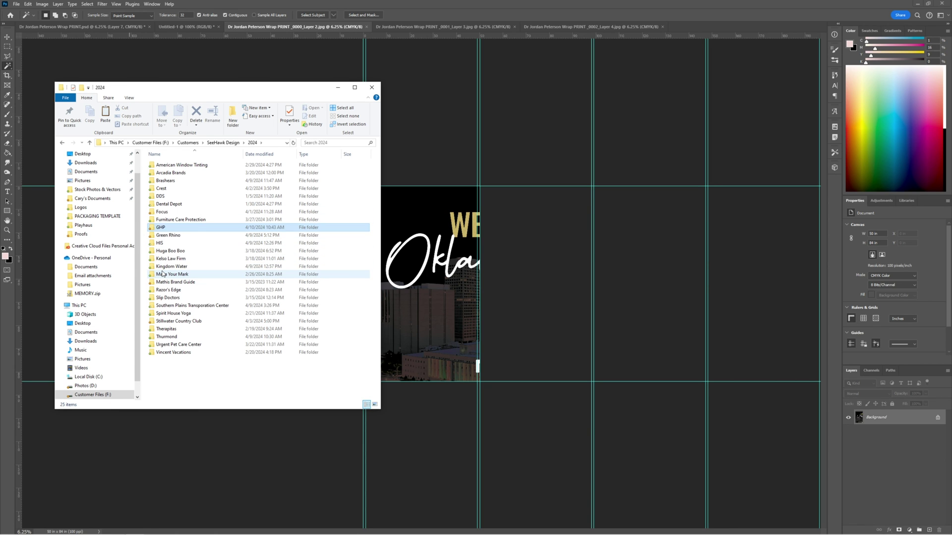
double_click(166, 235)
double_click(168, 165)
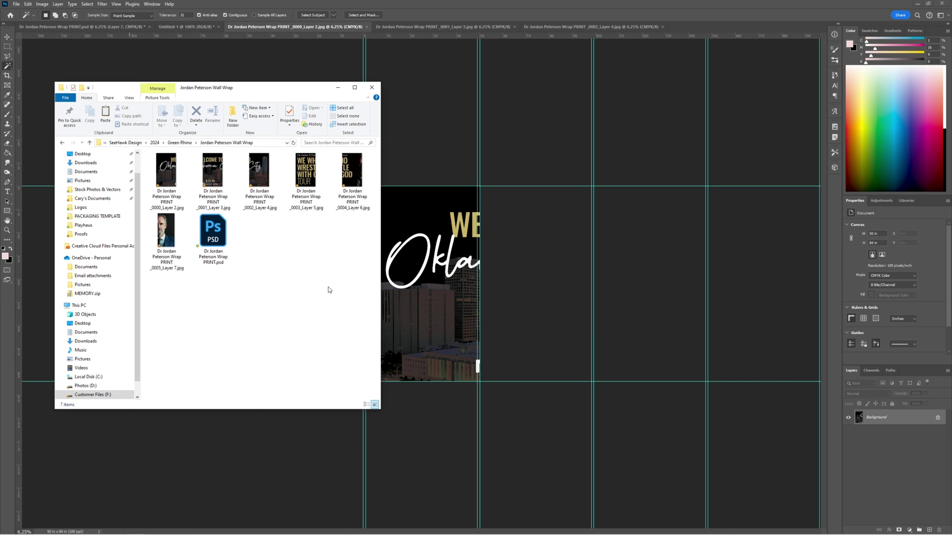
left_click(166, 173)
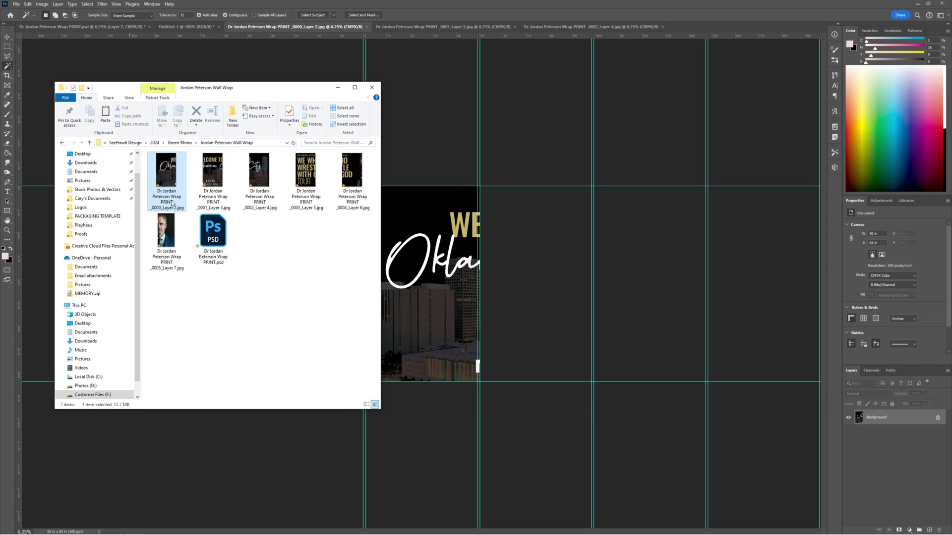
left_click(167, 233, "shift")
left_click(520, 258)
key("ctrl+a")
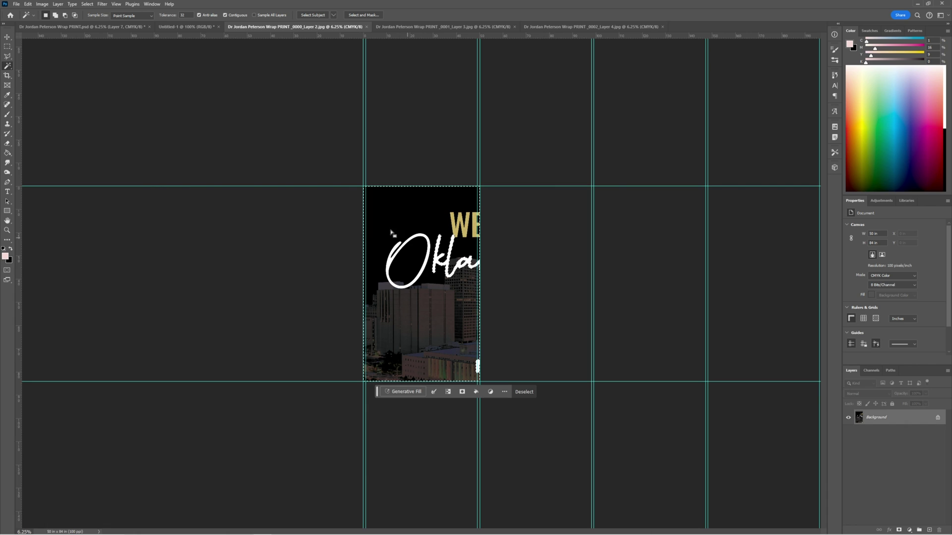
- Bring the Jordan Peterson Wrap PRINT.psd banner document back to the front
left_click(189, 27)
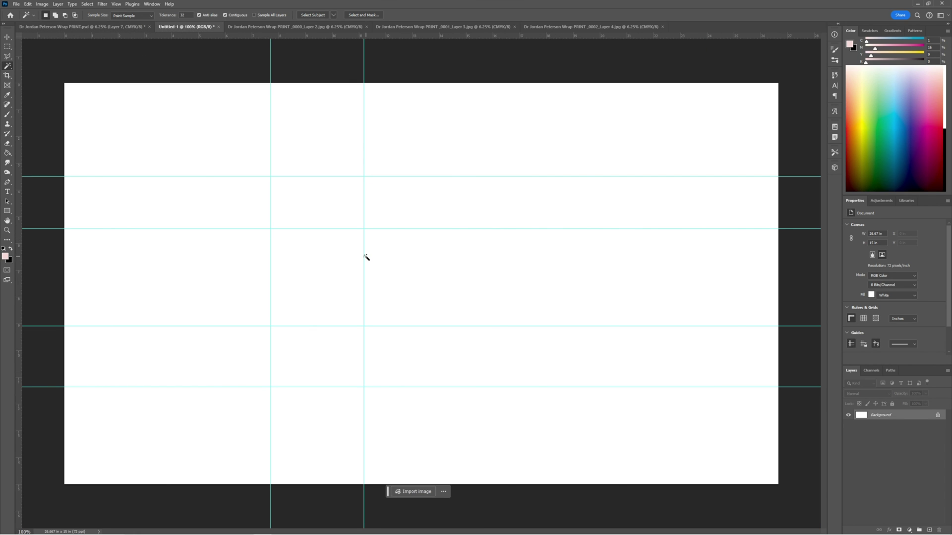
left_click(102, 28)
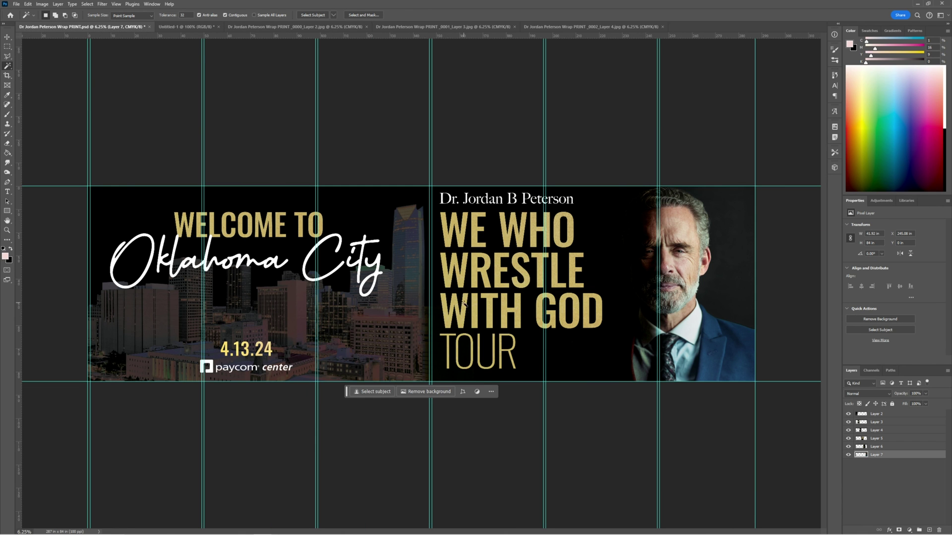